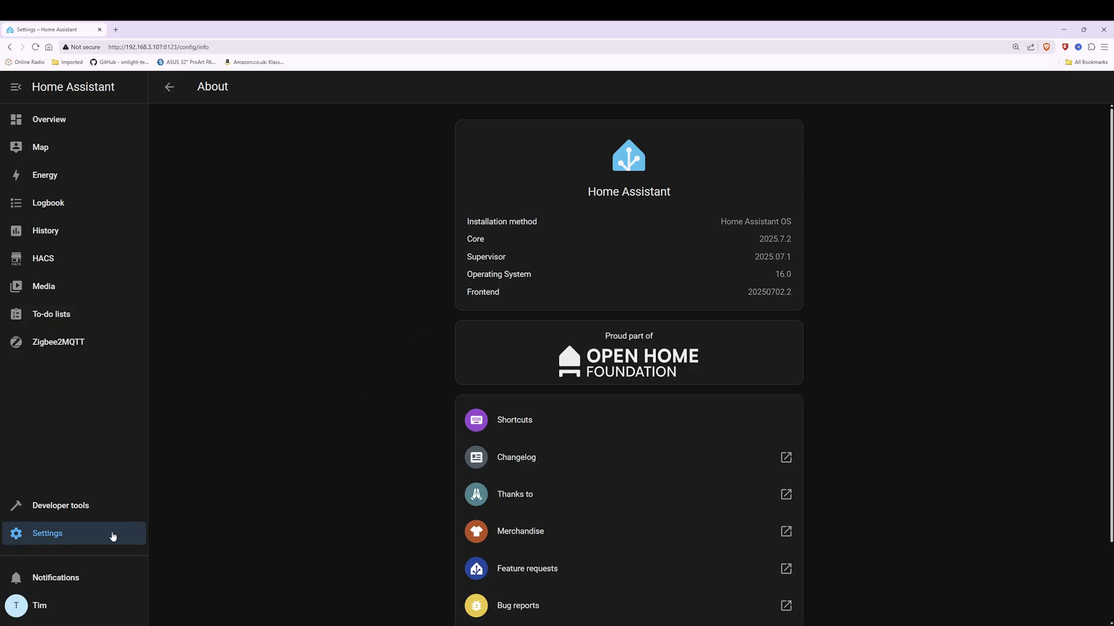
Step: Add the discovered Reolink doorbell dbl1 in Devices & services, entering the device password and submitting the login
left_click(41, 536)
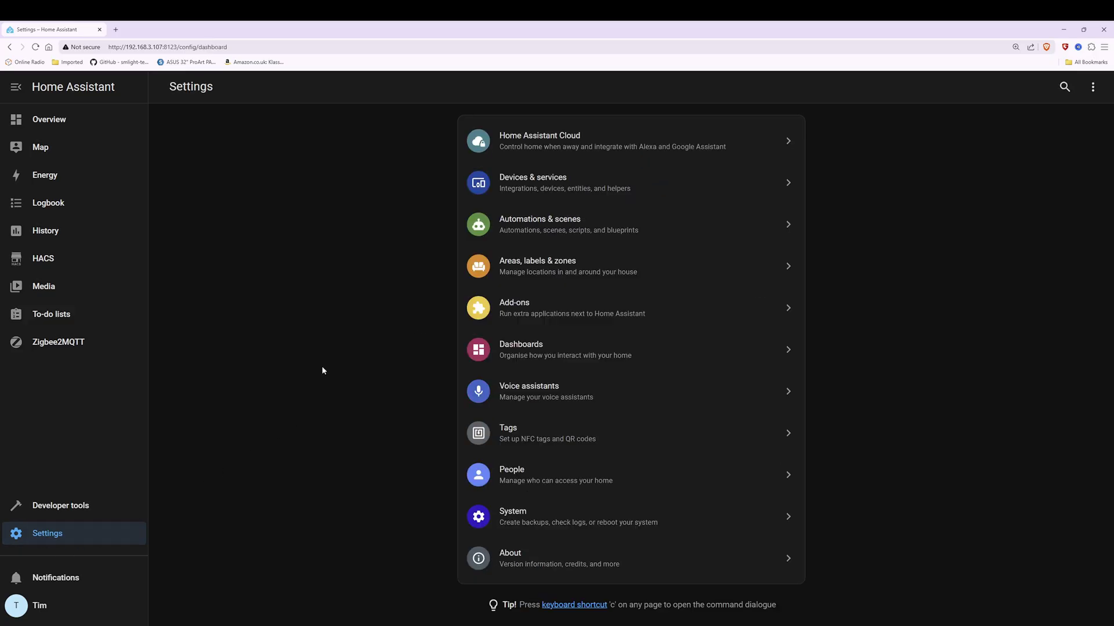
left_click(572, 183)
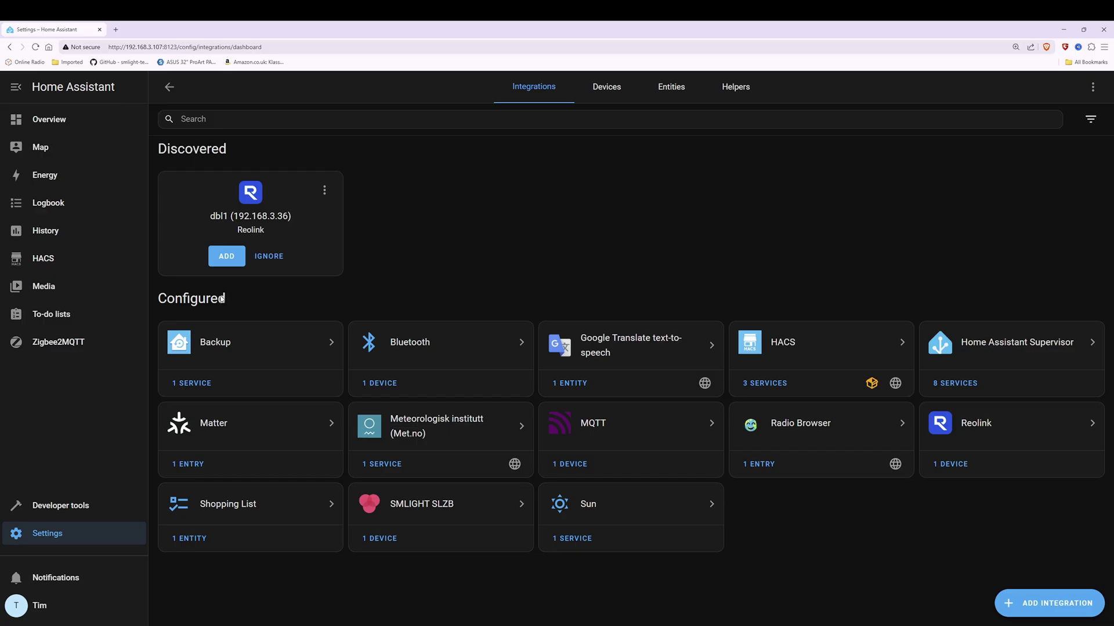
left_click_drag(157, 298, 228, 298)
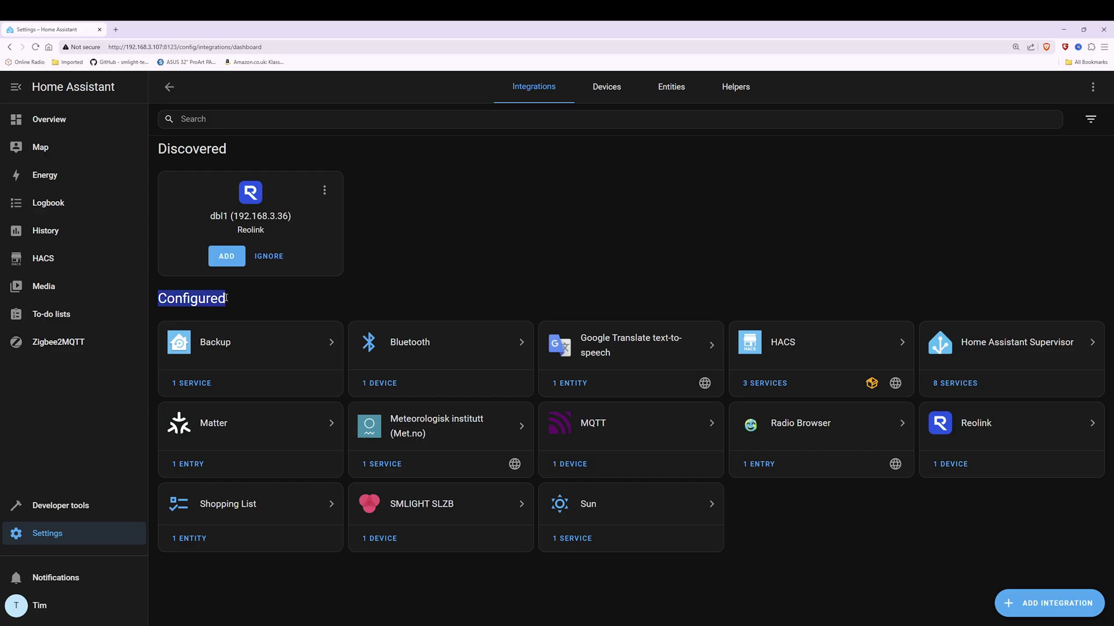
left_click(385, 260)
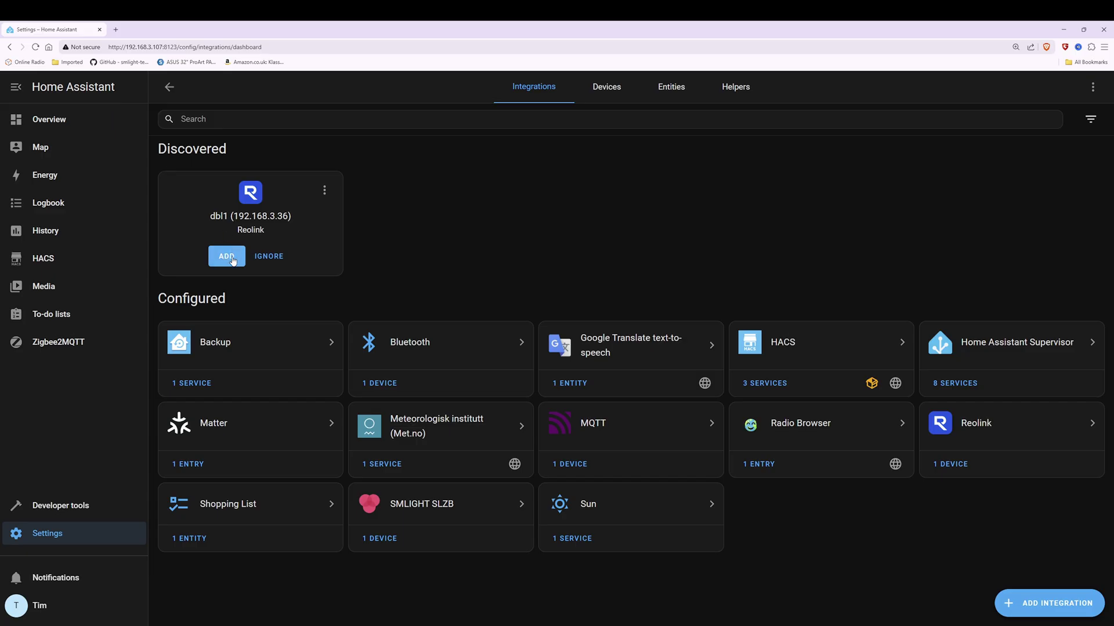
left_click(232, 261)
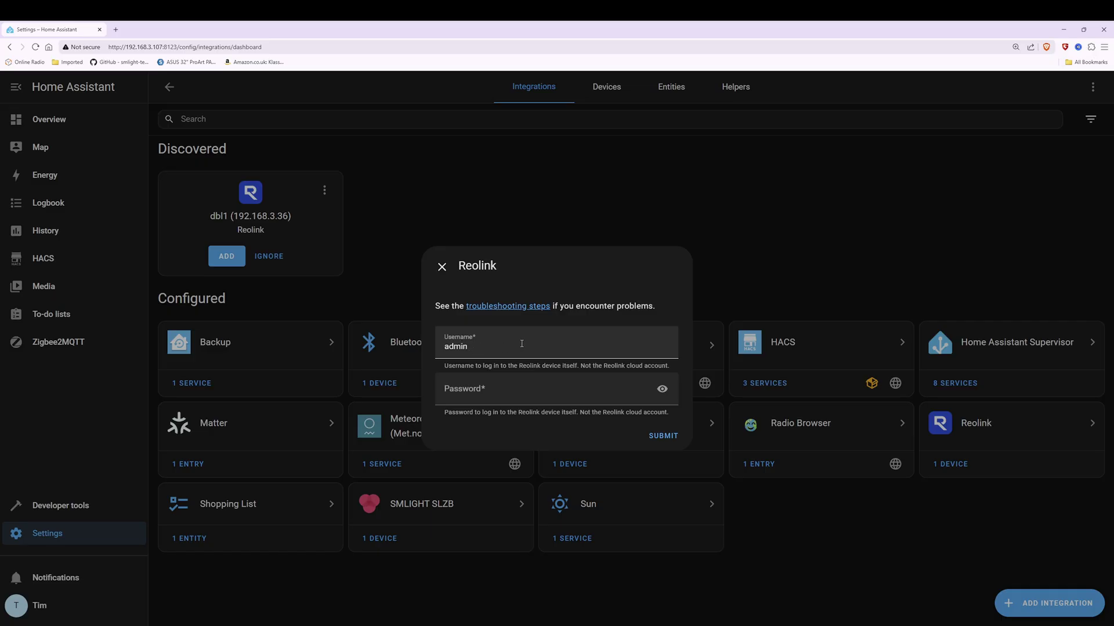
left_click(534, 398)
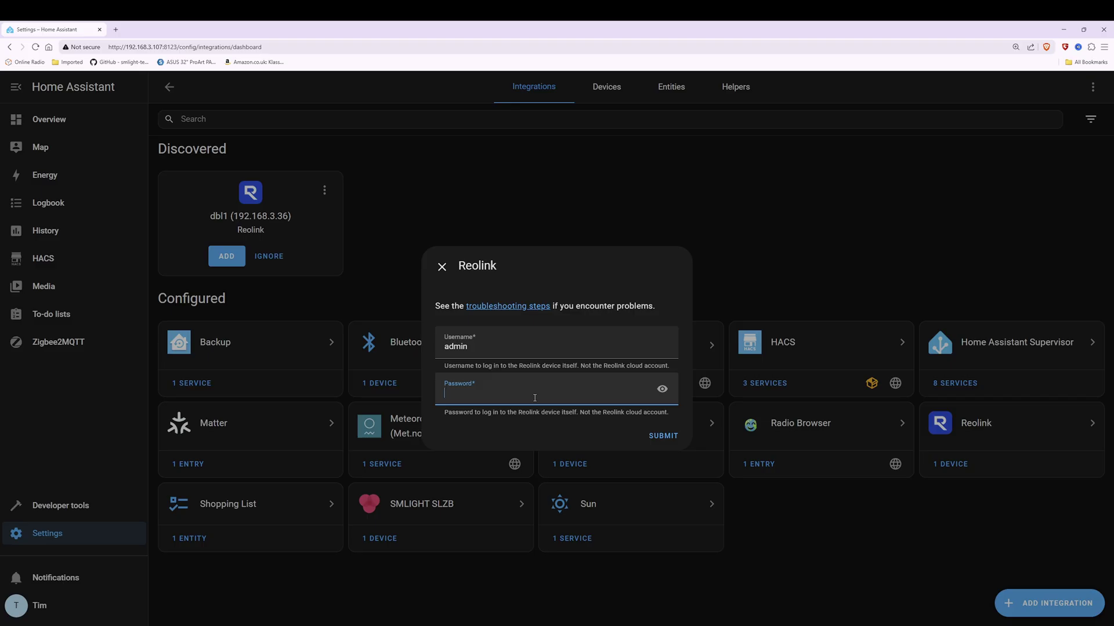
key("ctrl+v")
left_click(671, 437)
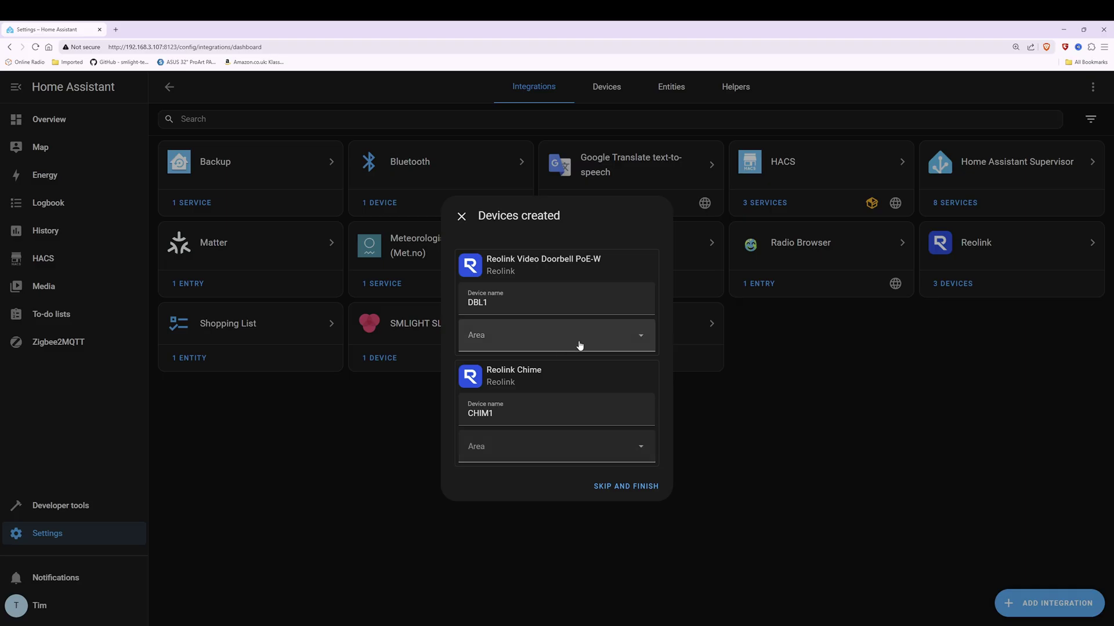
Step: Finish the Reolink setup without assigning areas to the DBL1 doorbell and CHIM1 chime
left_click(577, 339)
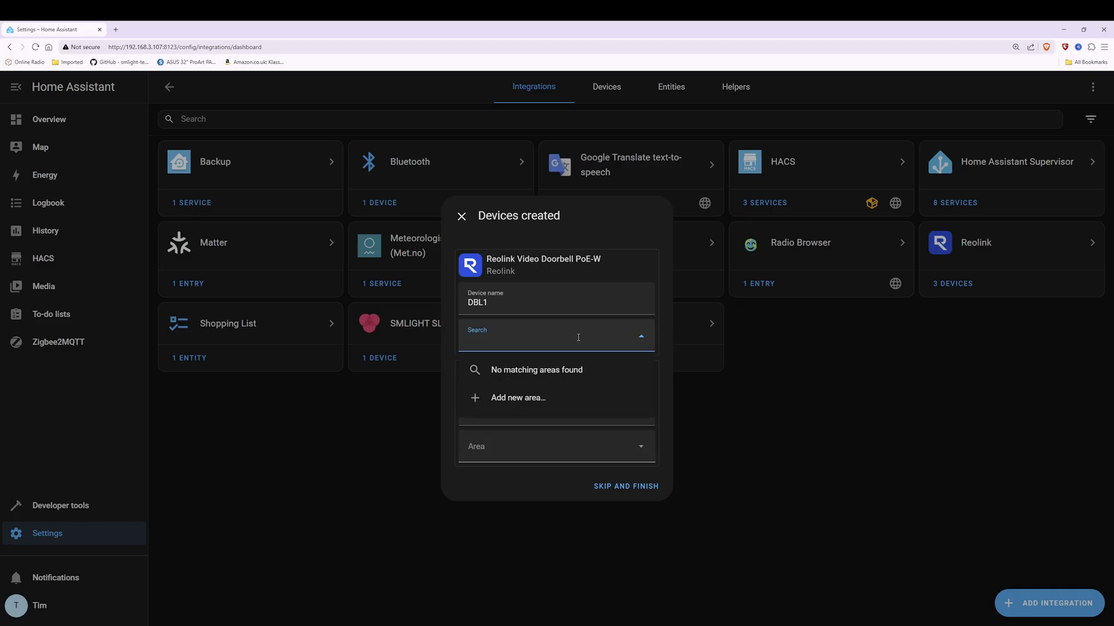
left_click(726, 399)
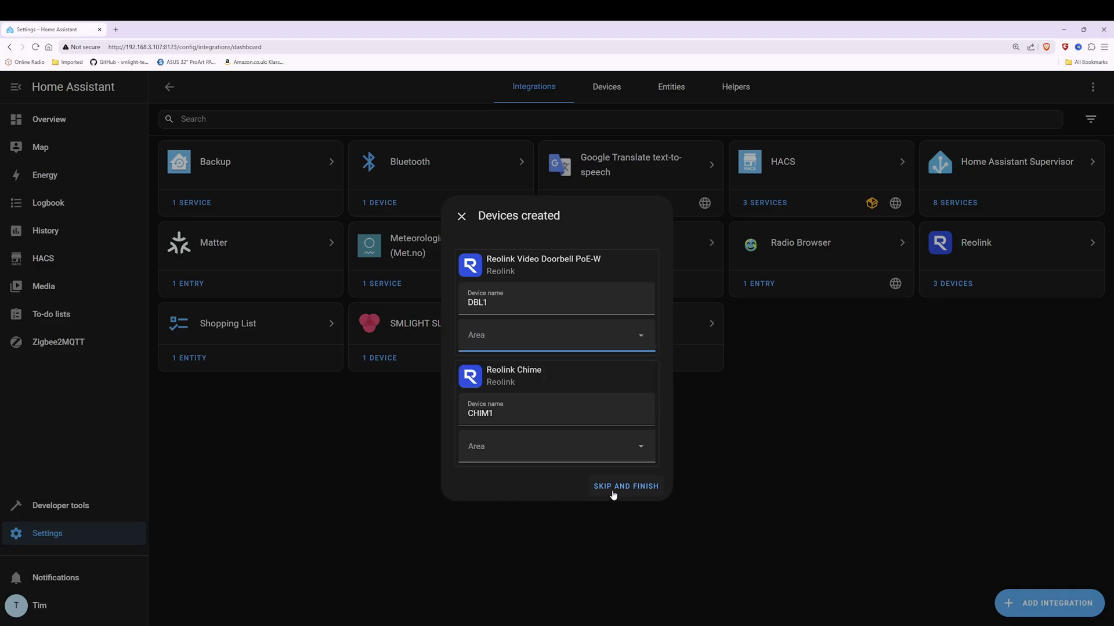
left_click(610, 491)
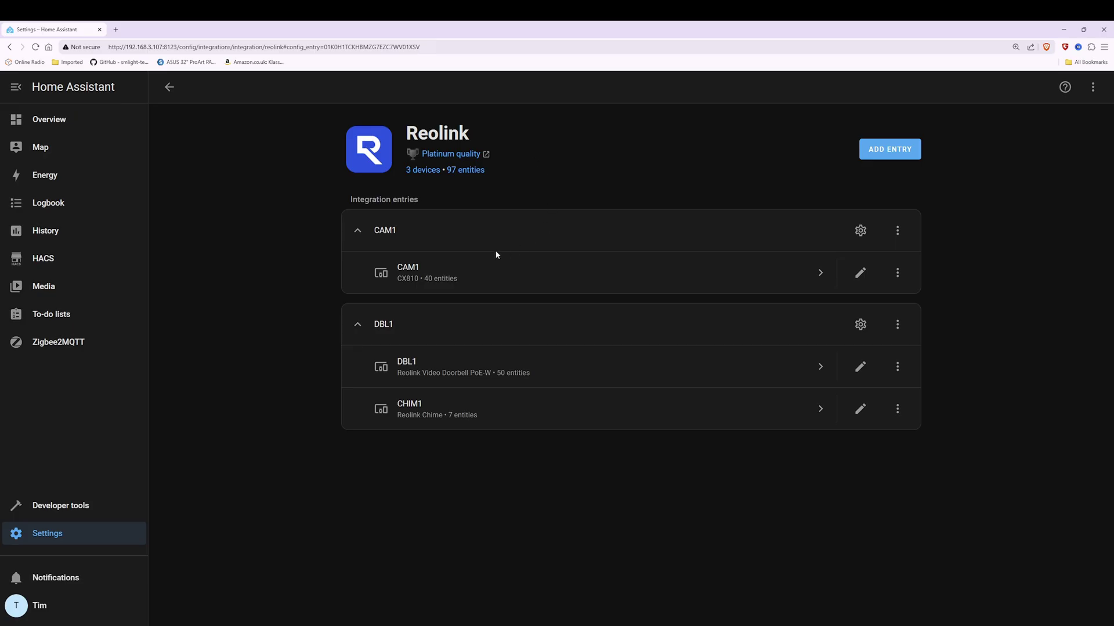
Step: Create a Toggle helper named Doorbell Video with the icon mdi:doorbell-video
left_click(168, 88)
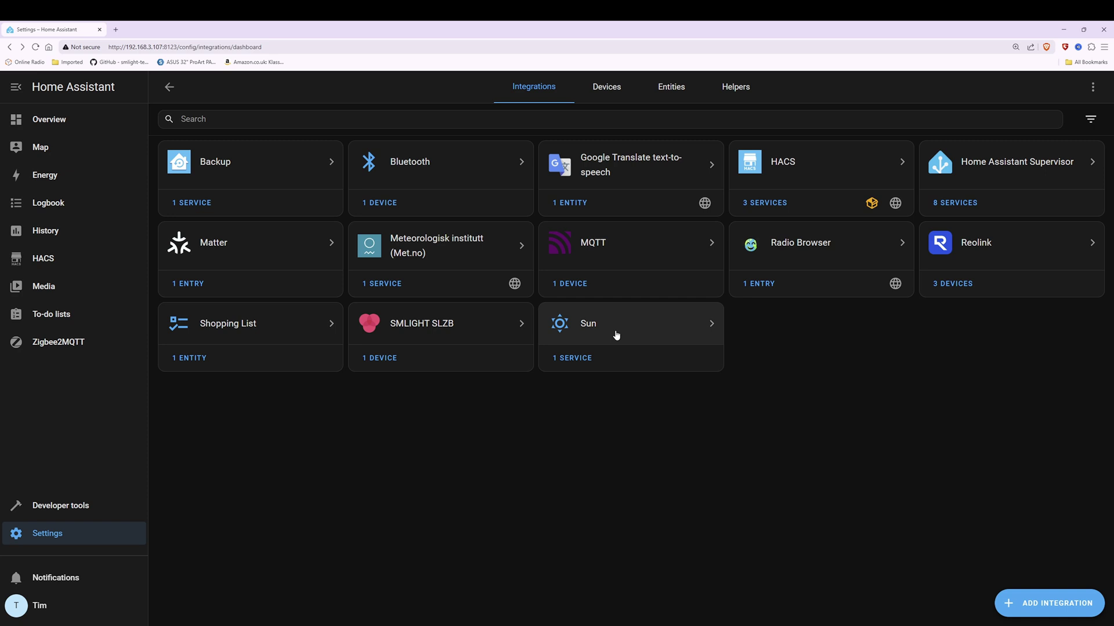
left_click(737, 87)
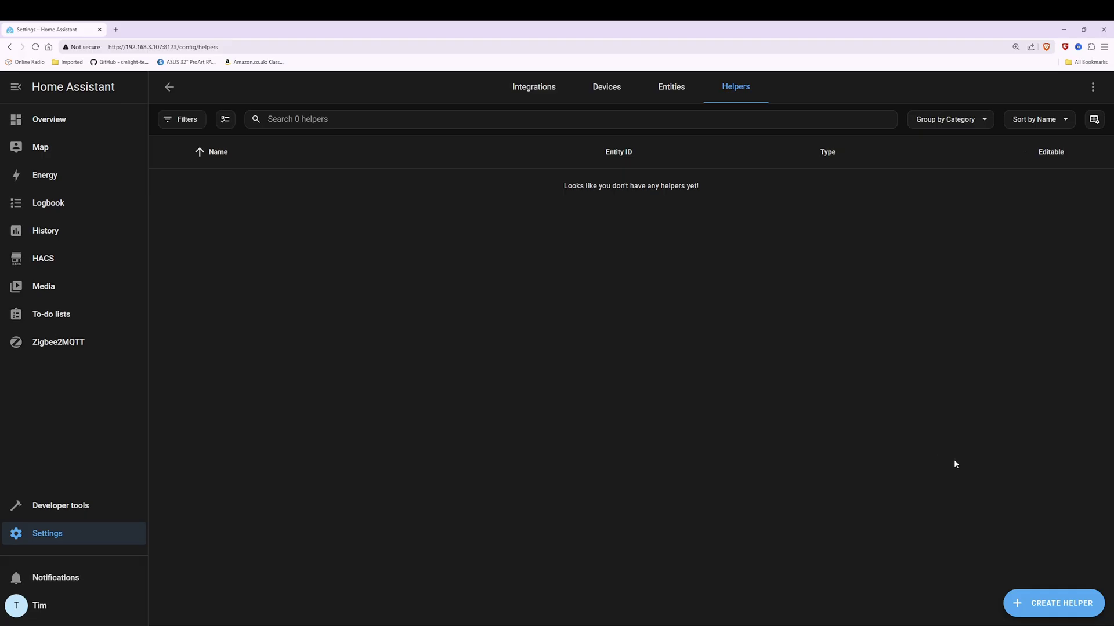
left_click(1063, 610)
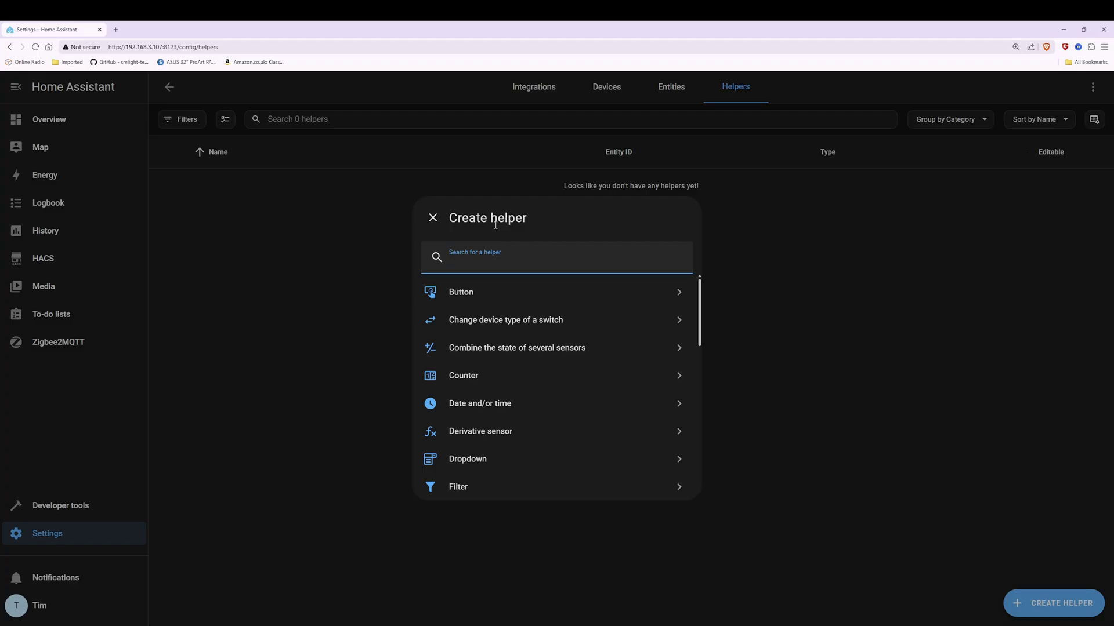
type("Toggle")
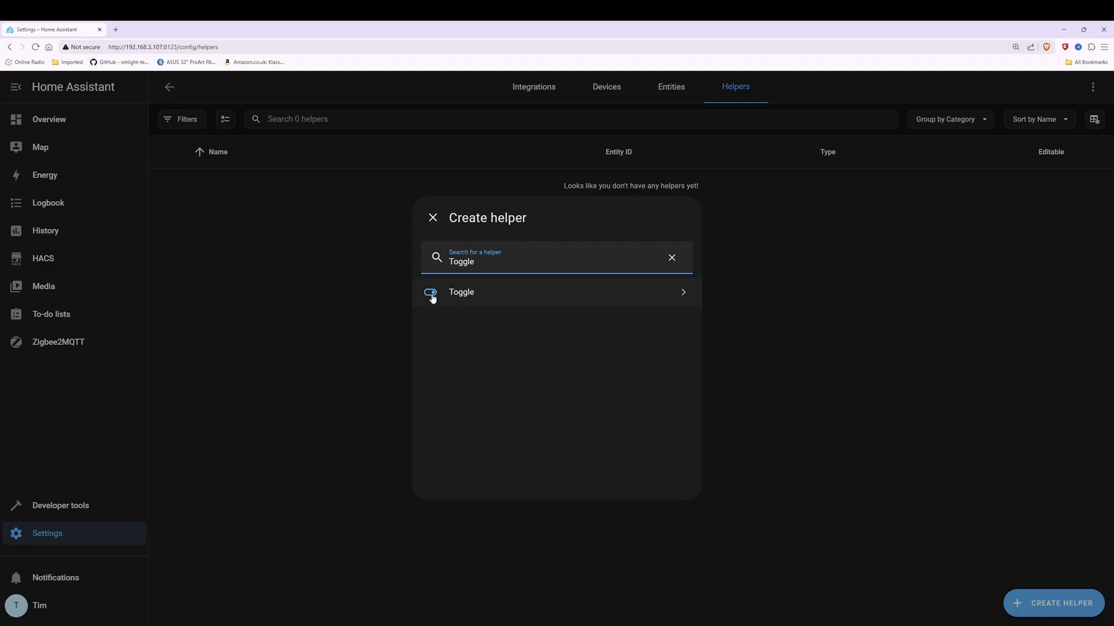
left_click(462, 296)
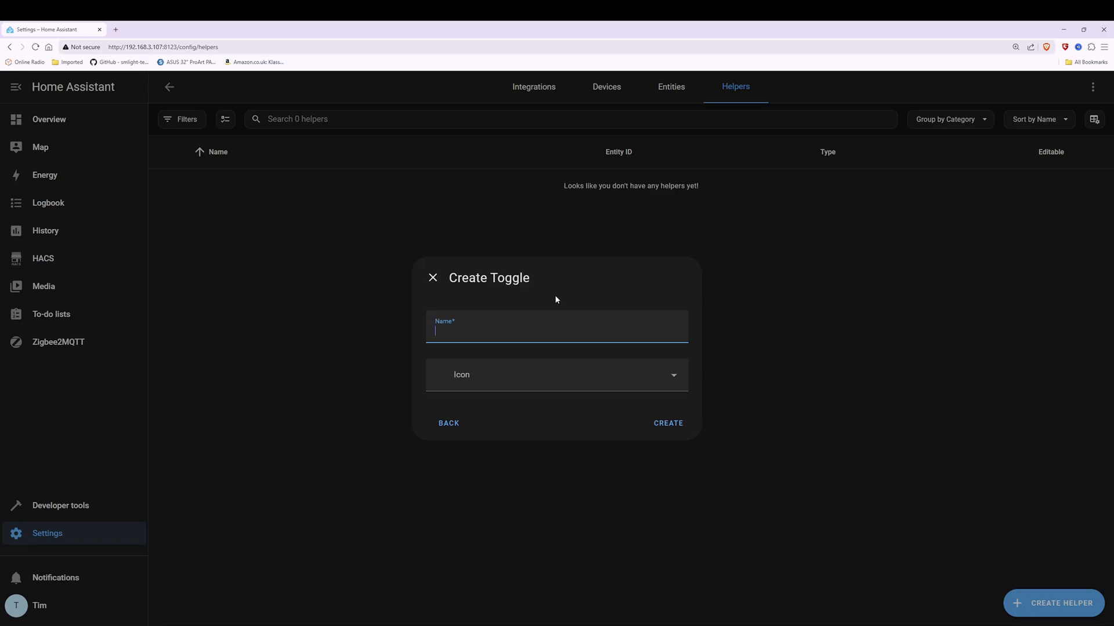
type("Doorbell Video")
left_click(475, 371)
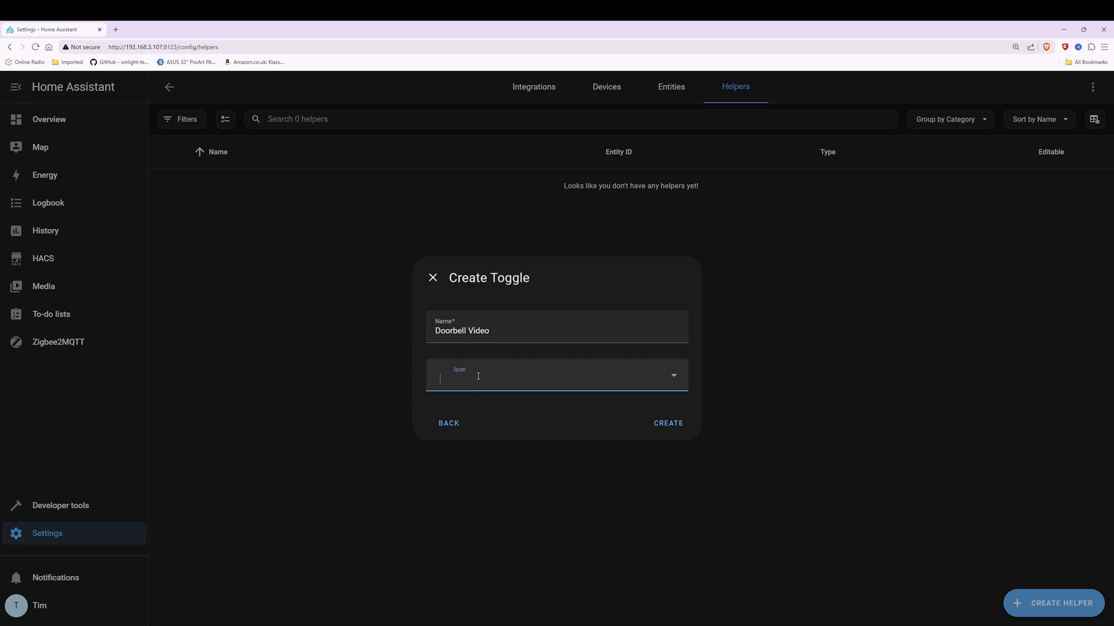
type("doorbell")
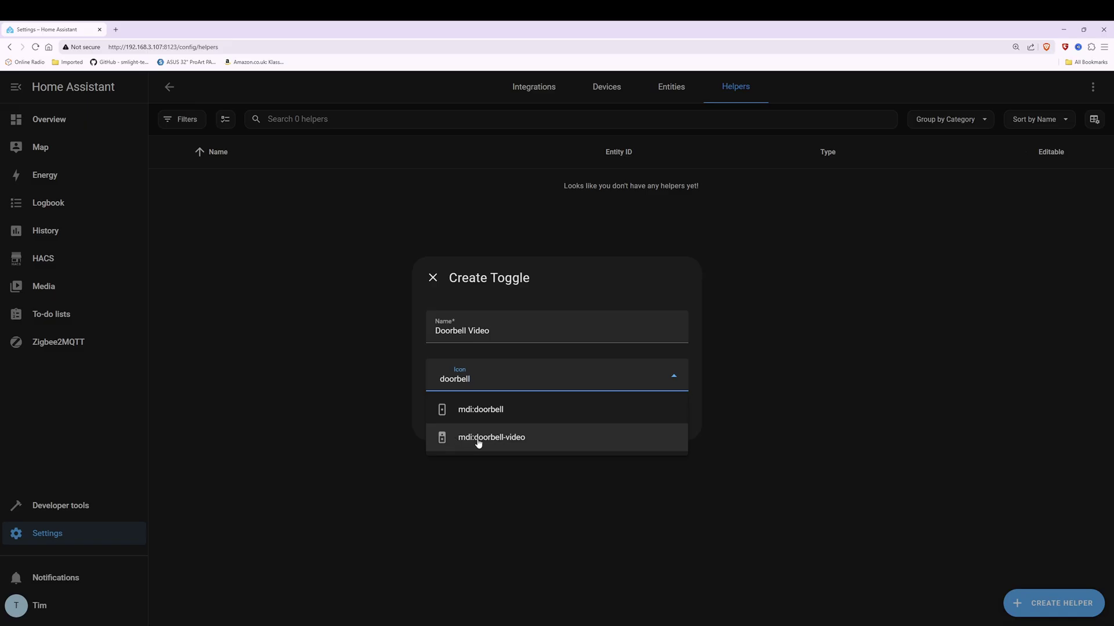
left_click(510, 439)
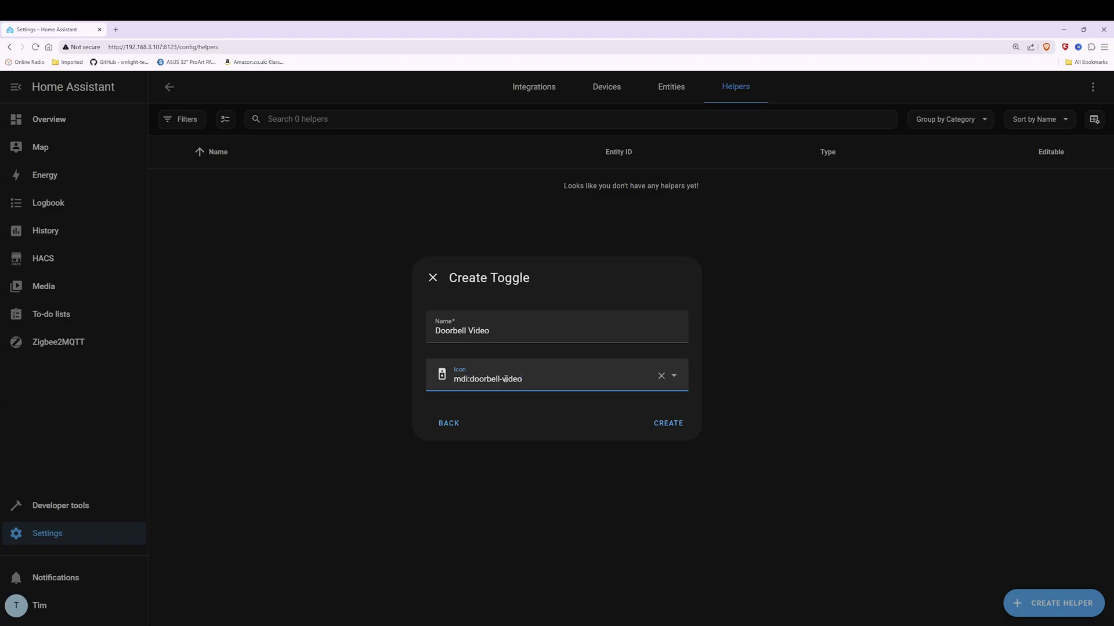
left_click(672, 423)
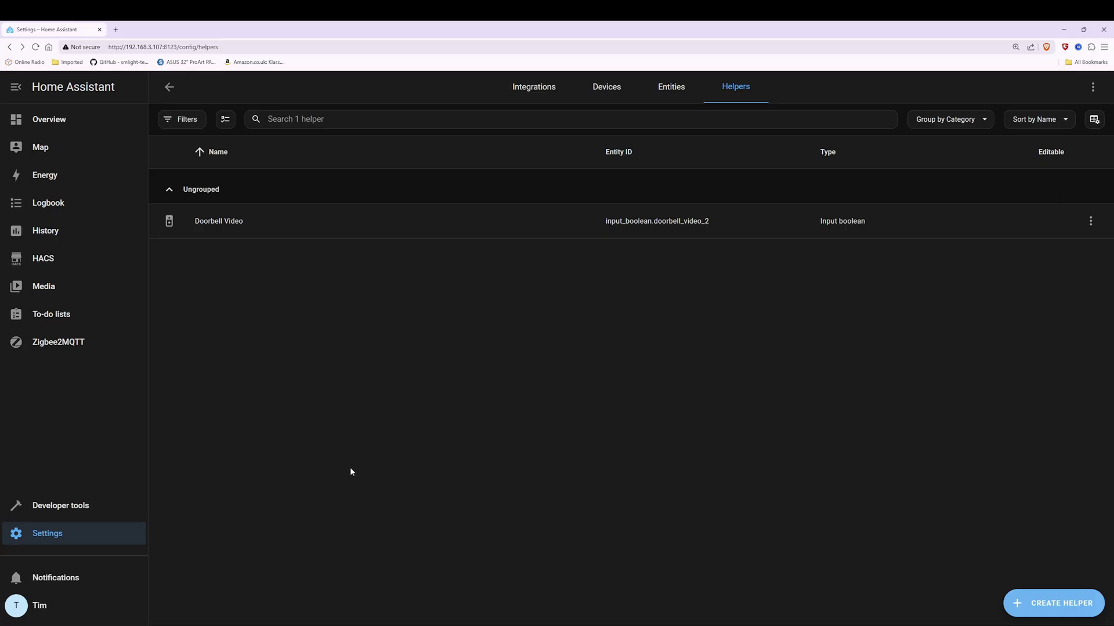
Step: Start a new empty automation from scratch under Automations & scenes
left_click(50, 538)
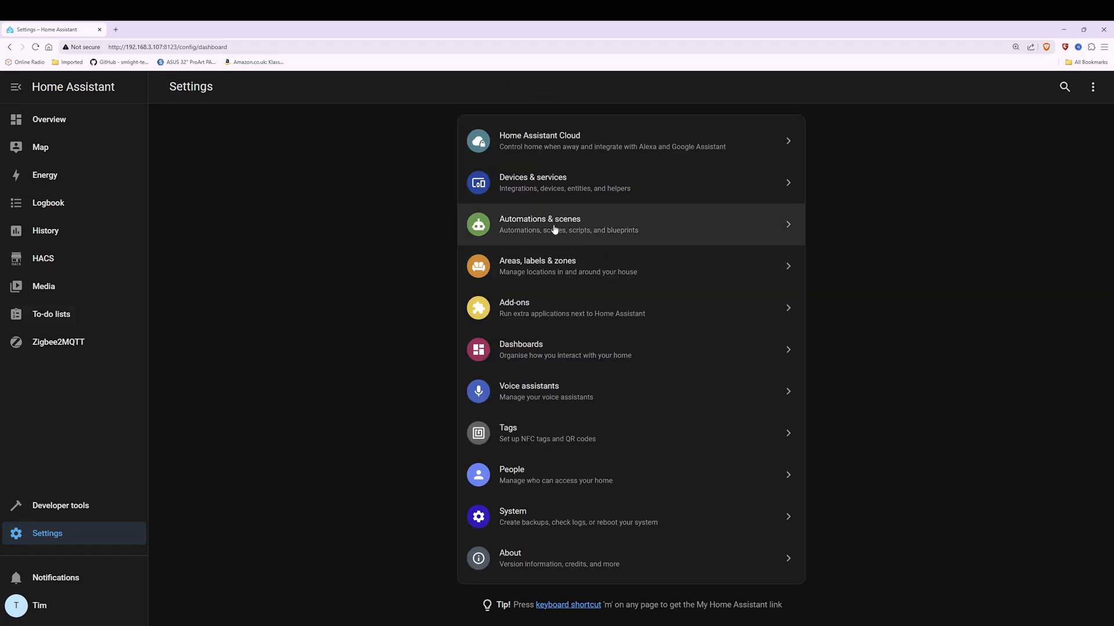
left_click(555, 229)
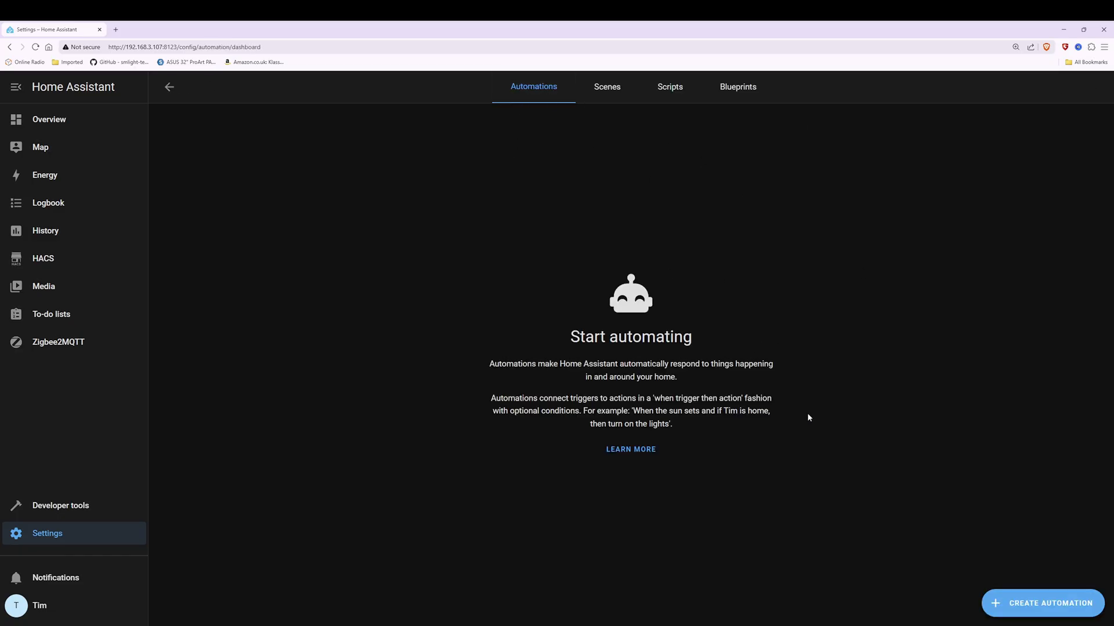
left_click(1050, 605)
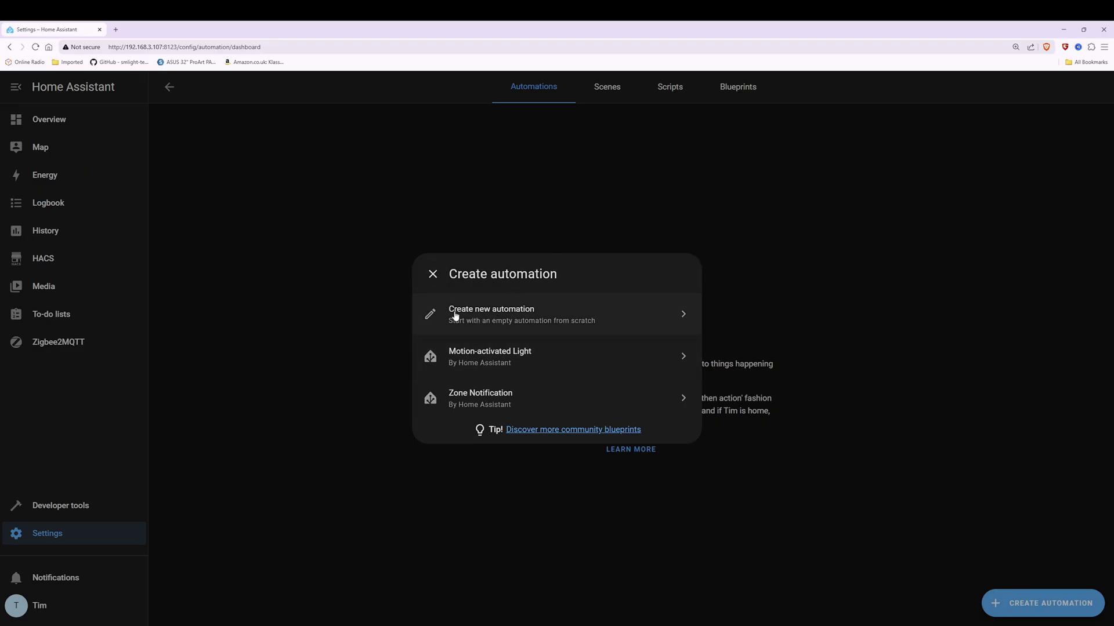
left_click(523, 316)
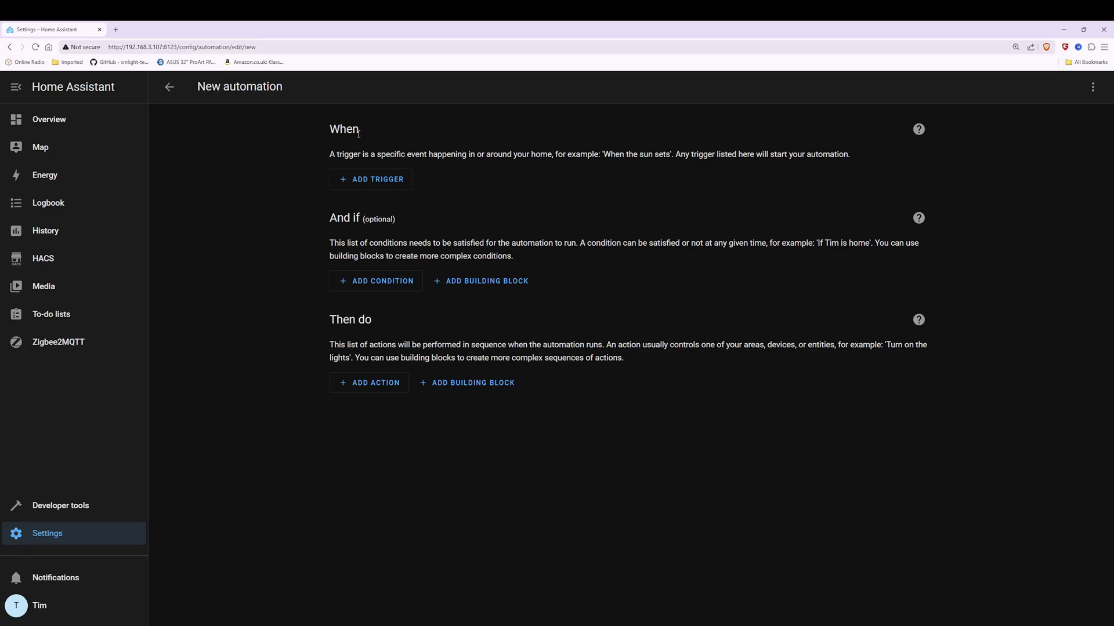
Step: Add a device trigger to the automation for the DBL1 doorbell, using DBL1 Visitor turned on
left_click_drag(334, 127, 353, 129)
left_click(378, 182)
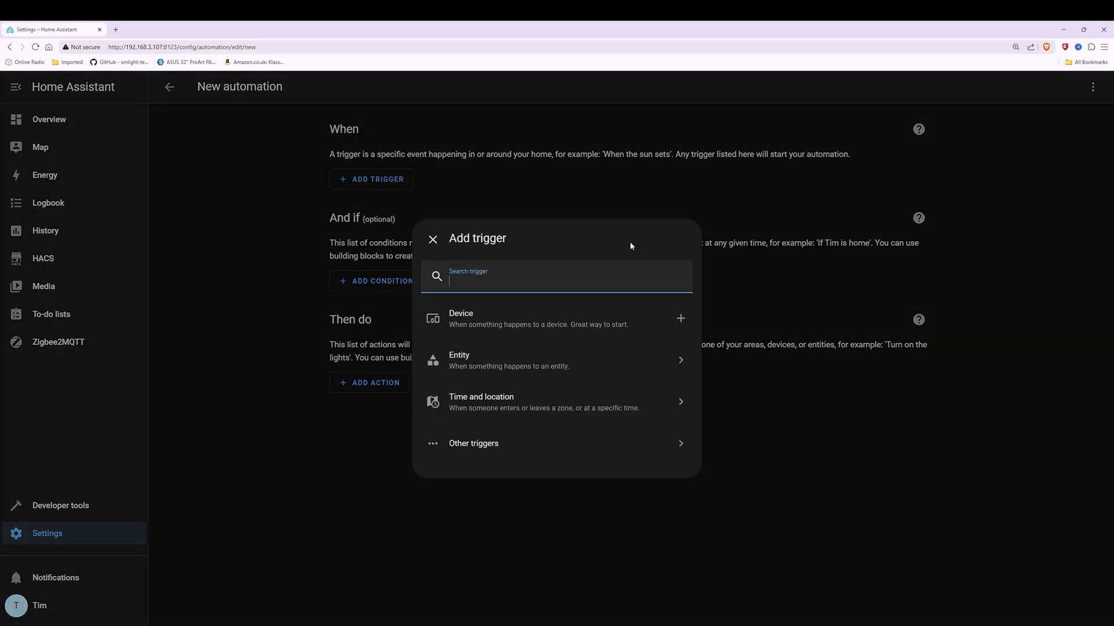
left_click(501, 322)
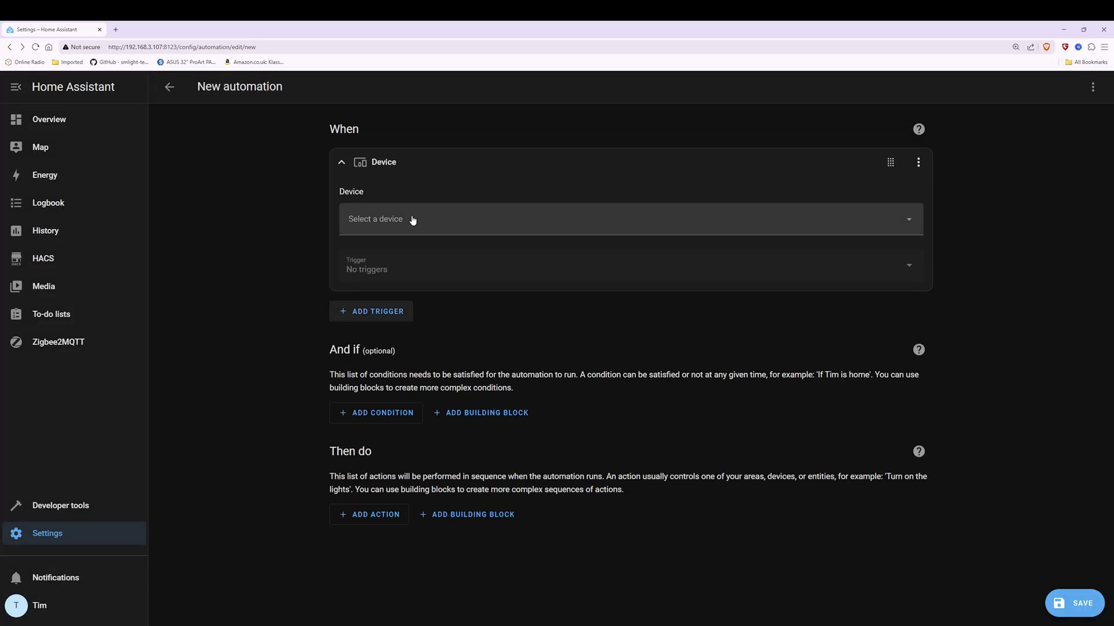
left_click(461, 224)
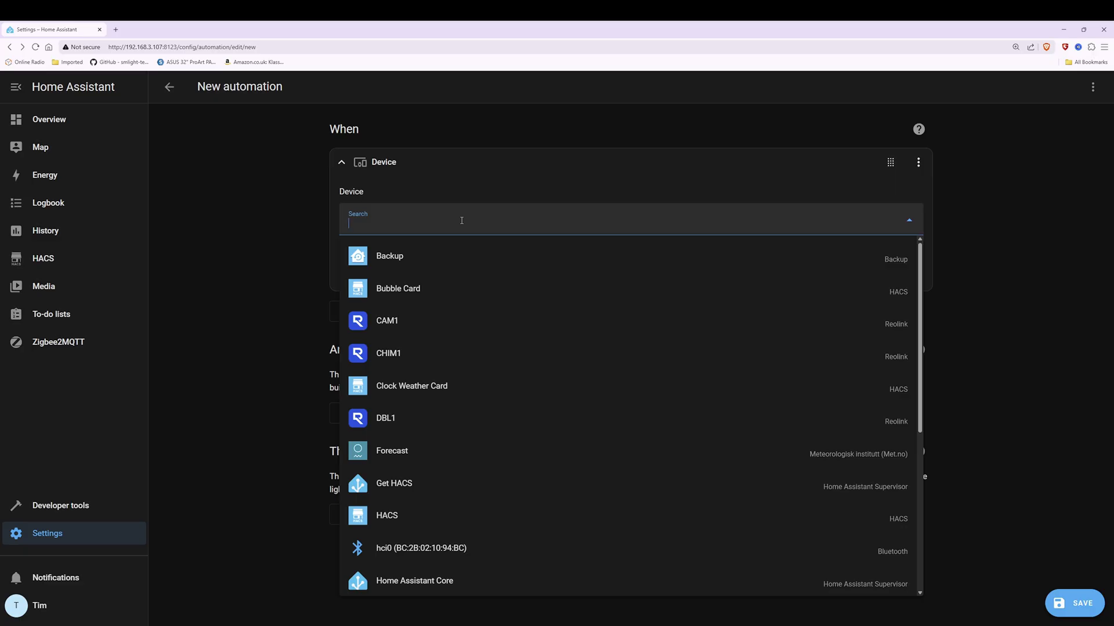
type("dbl")
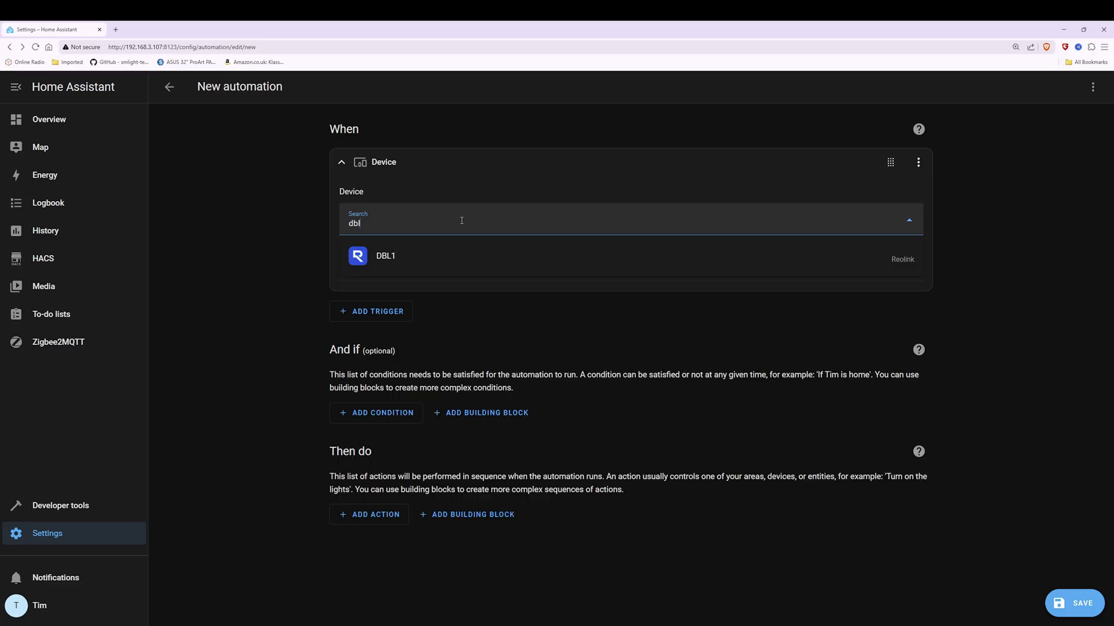
type("1")
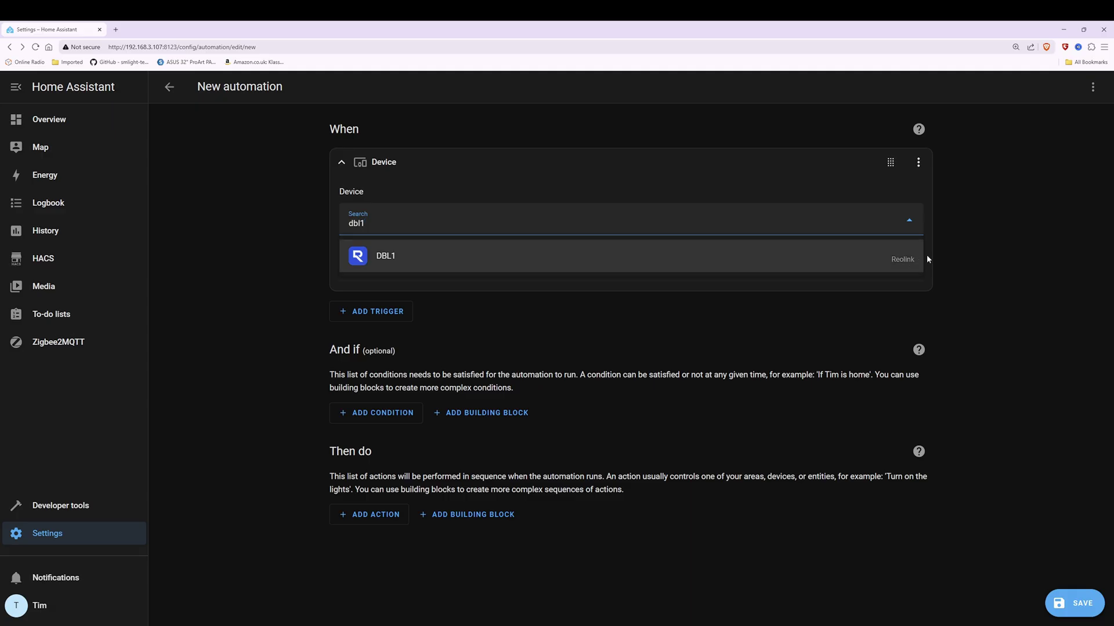
left_click(565, 262)
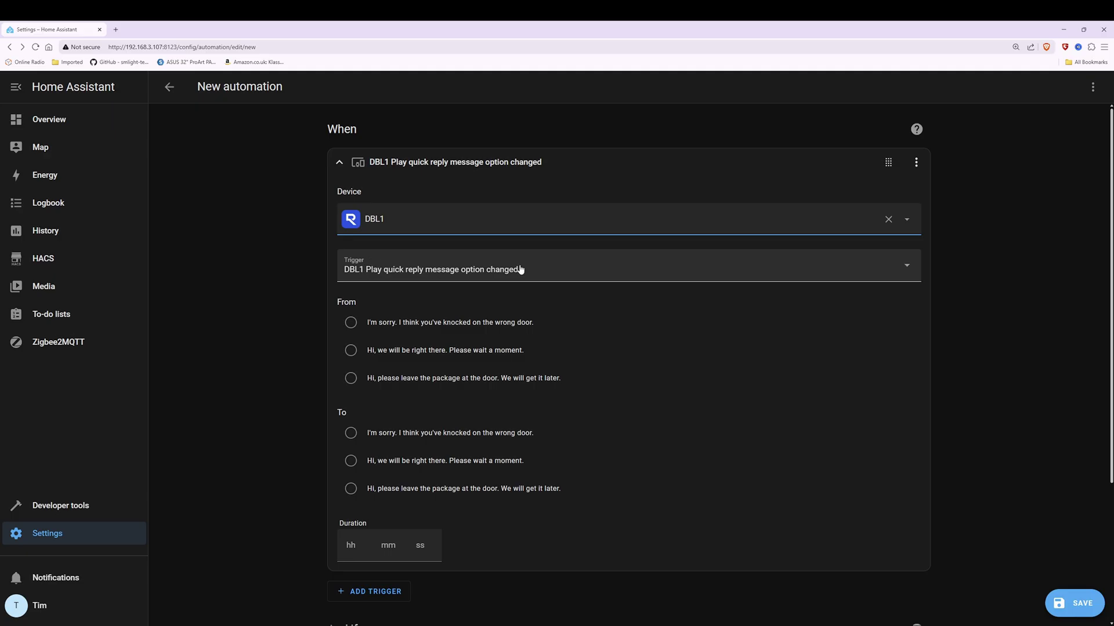
left_click(560, 273)
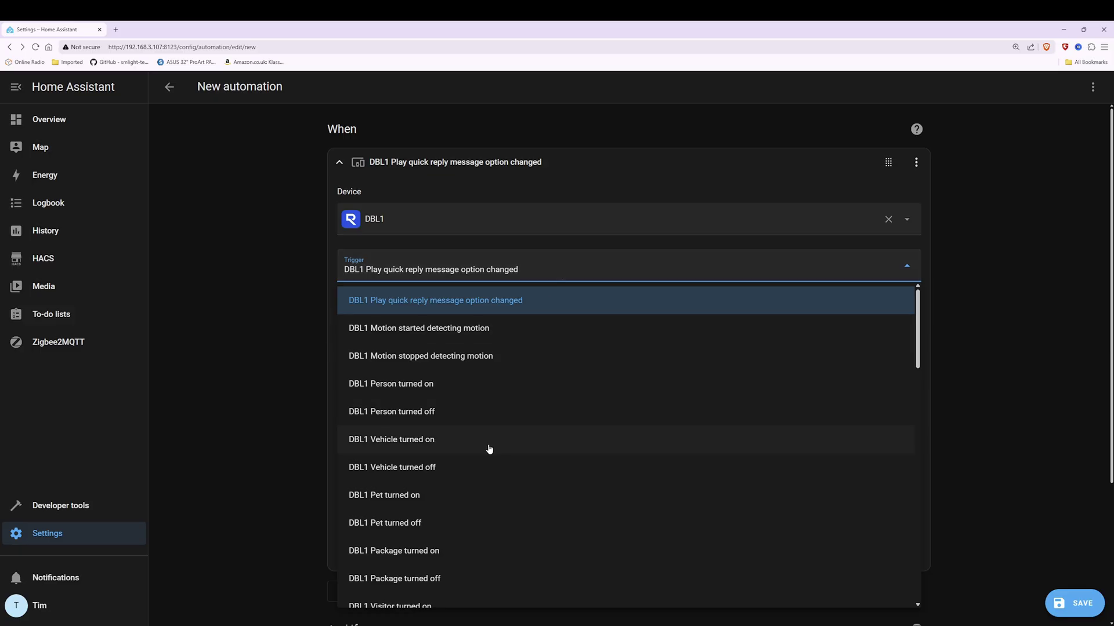
scroll(489, 449, "down", 3)
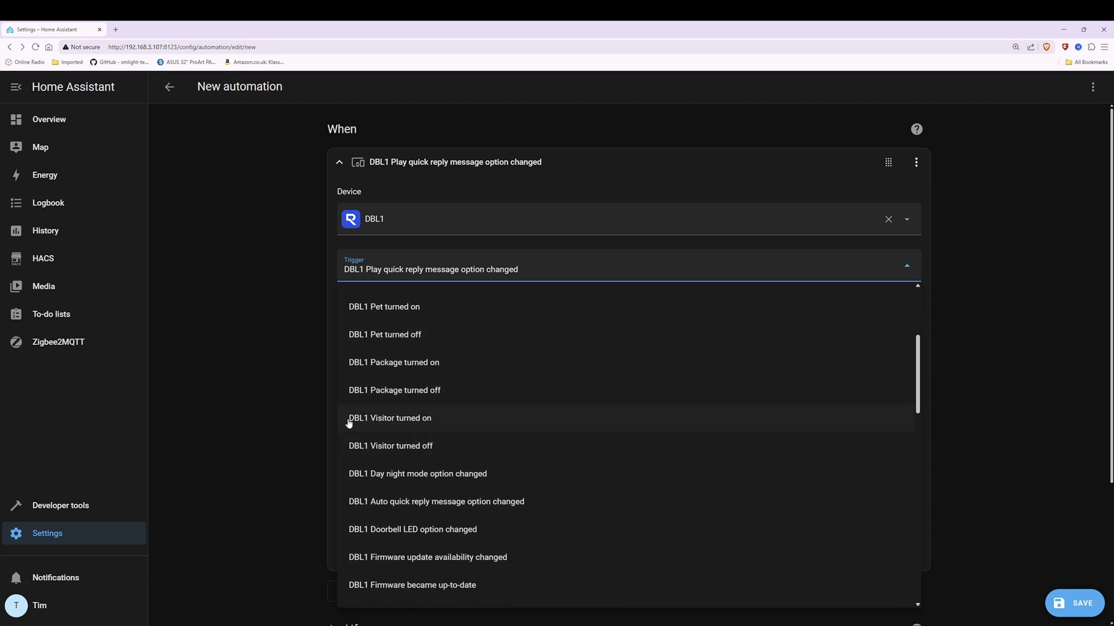
left_click(419, 419)
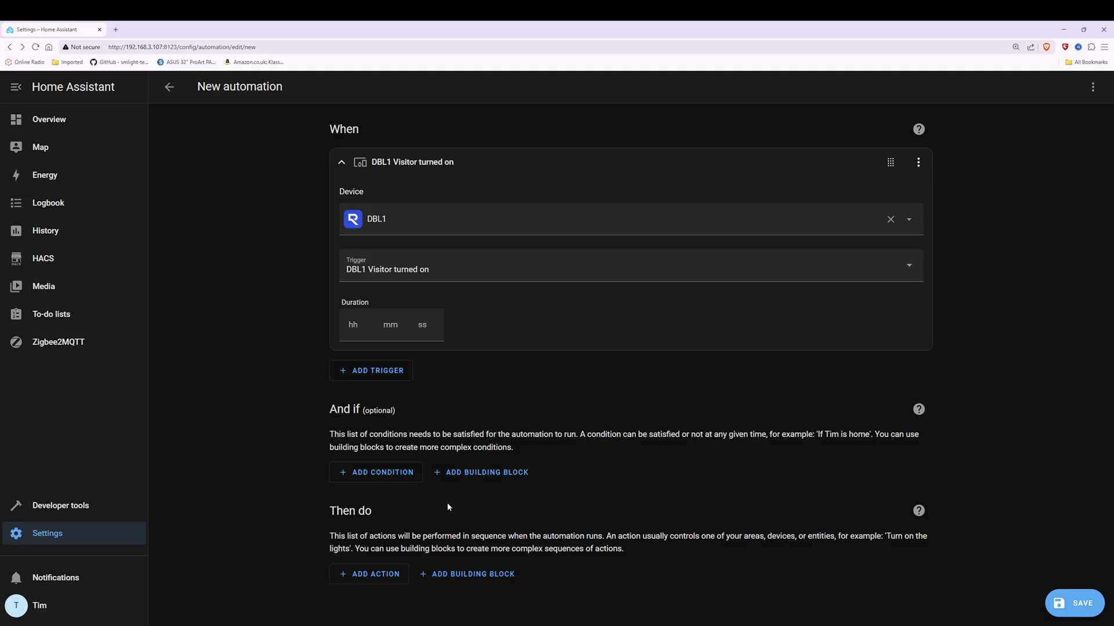
Step: Add an Input boolean: Turn on action to the automation, targeting the Doorbell Video entity
left_click_drag(321, 515, 379, 511)
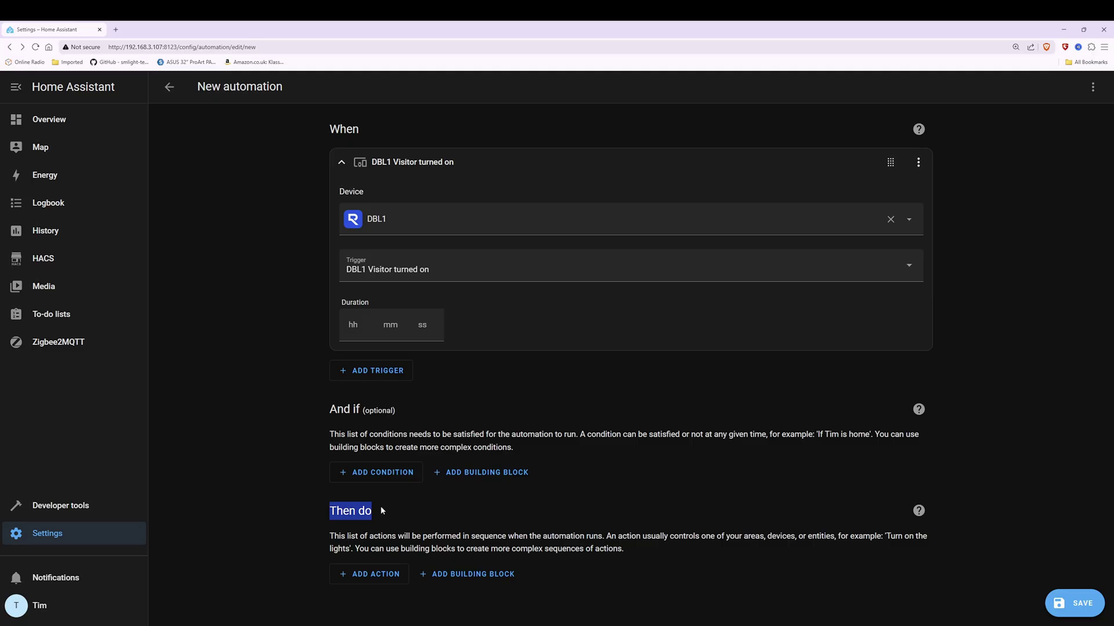
left_click(369, 577)
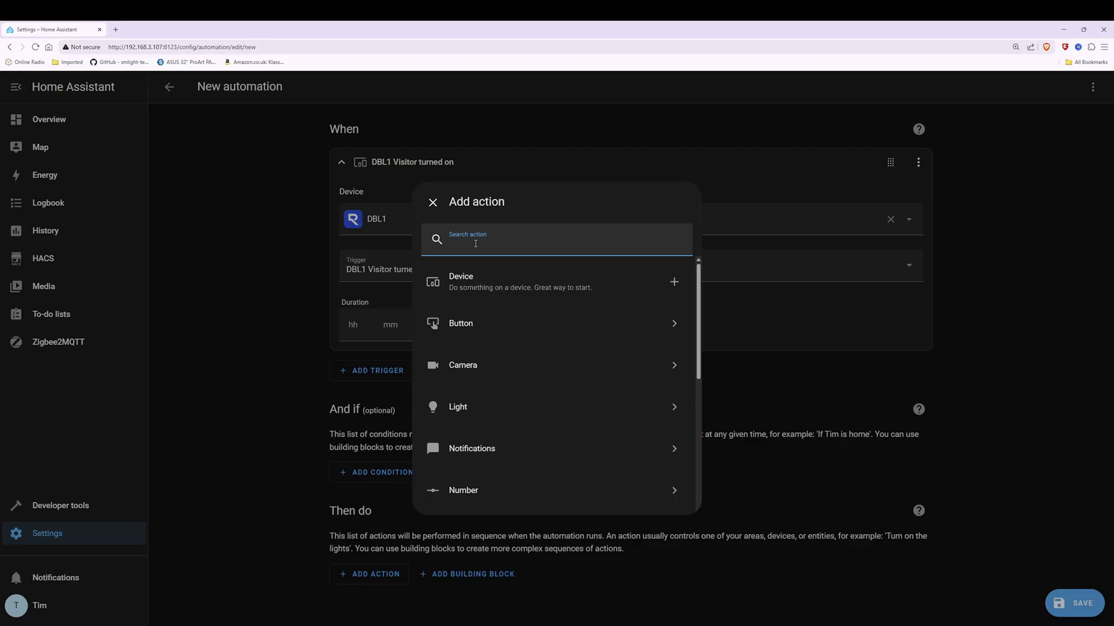
type("bool")
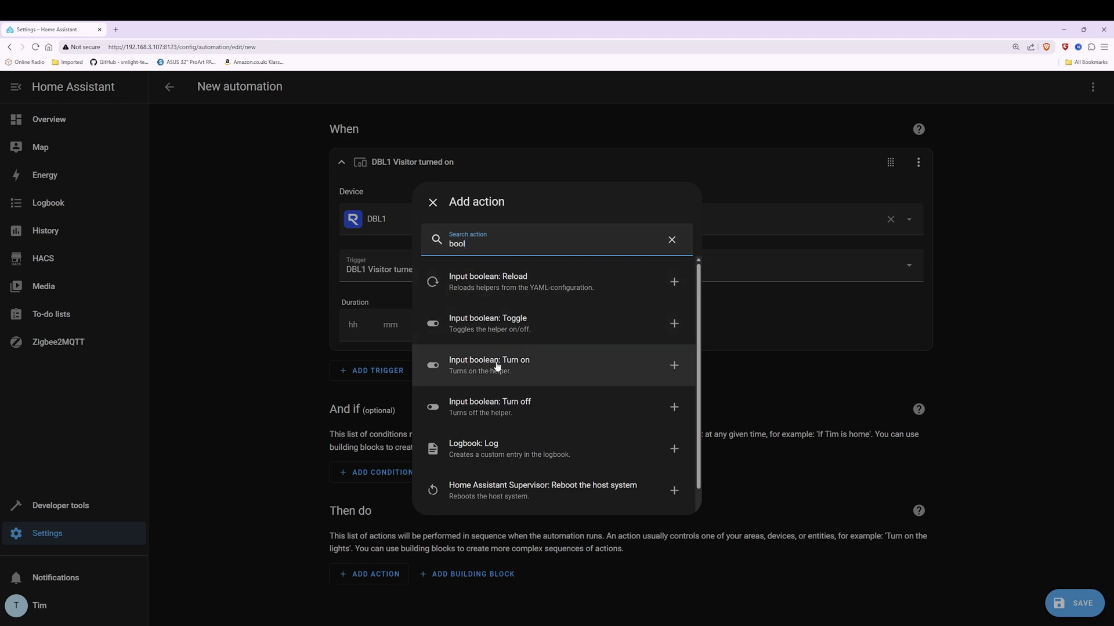
left_click(515, 366)
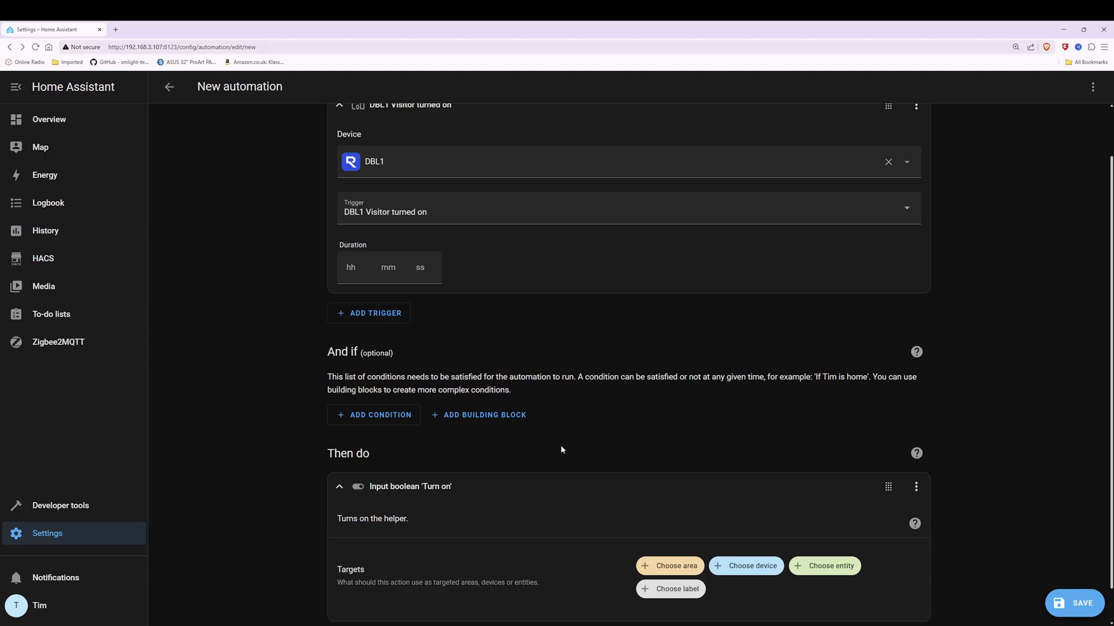
left_click(821, 567)
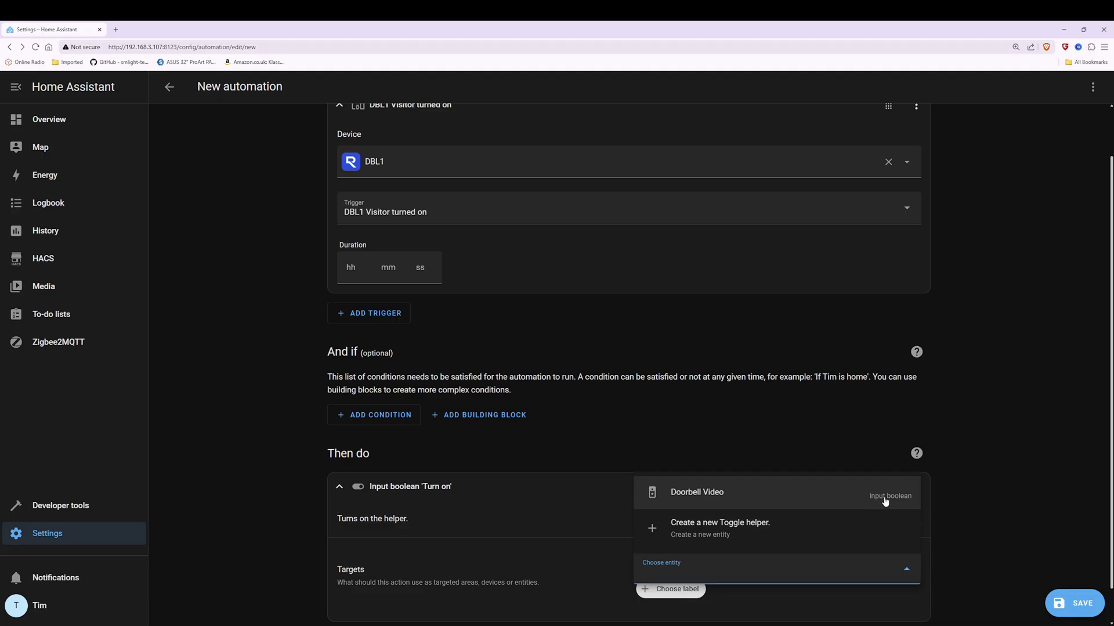
left_click(752, 503)
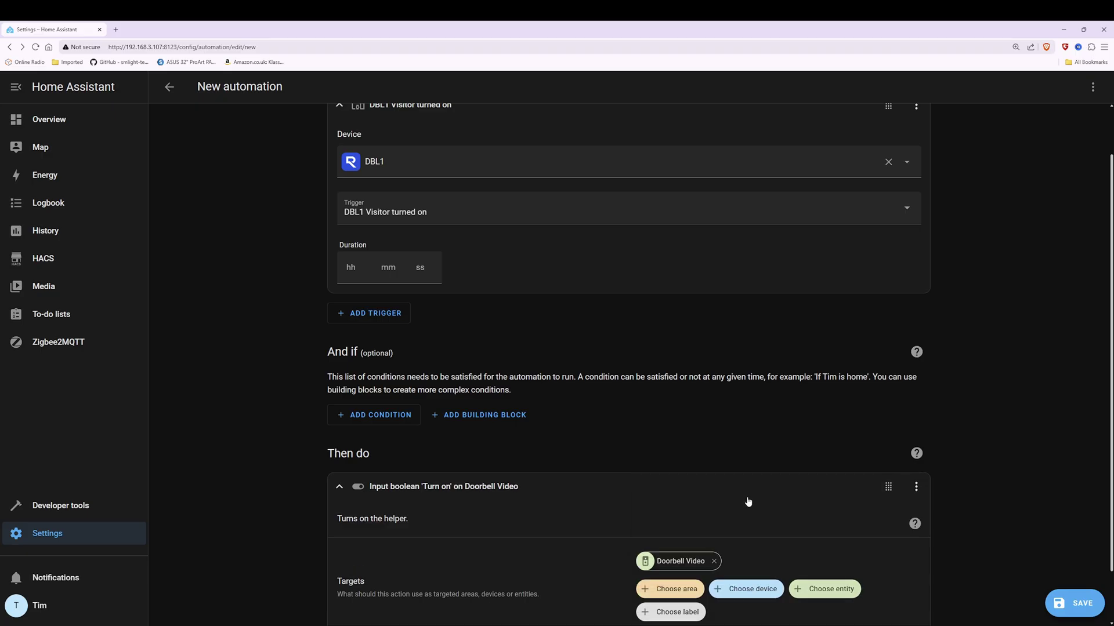
scroll(748, 498, "down", 1)
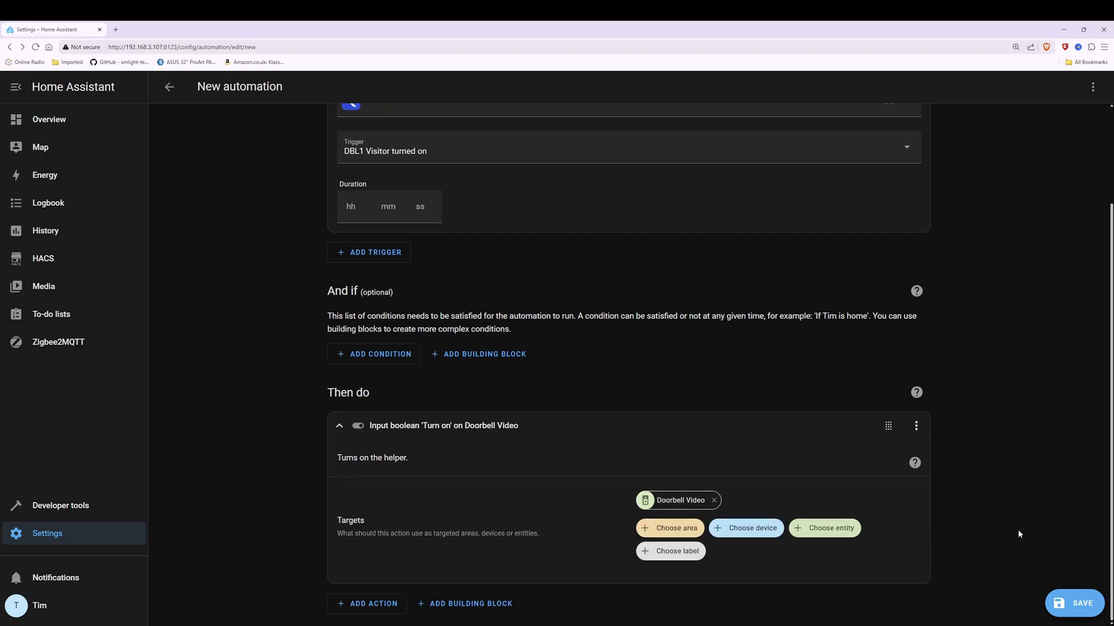
Step: Save the automation under the name Doorbell On
left_click(1083, 605)
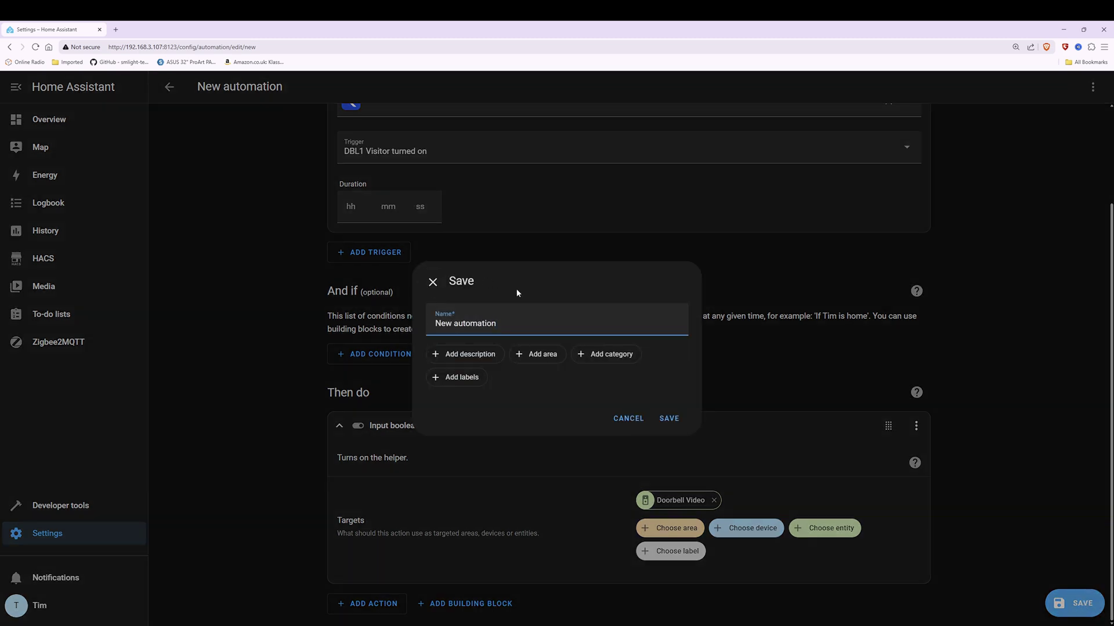
left_click_drag(509, 325, 404, 329)
type("Doorbell On")
left_click(669, 419)
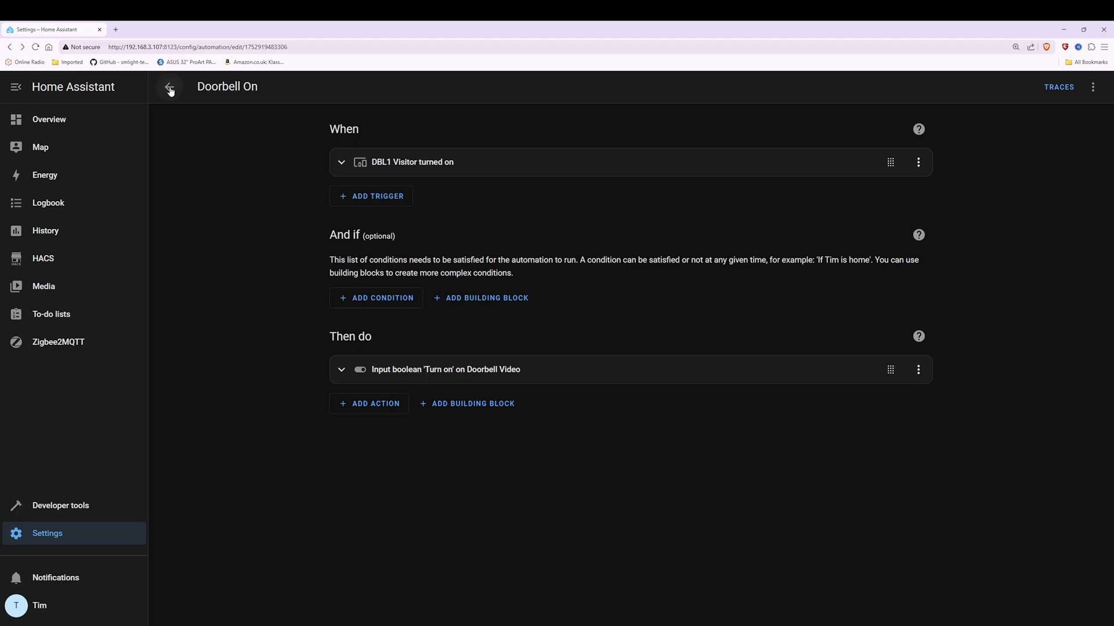
Step: Return to the automations list and start a second empty automation from scratch
left_click(169, 88)
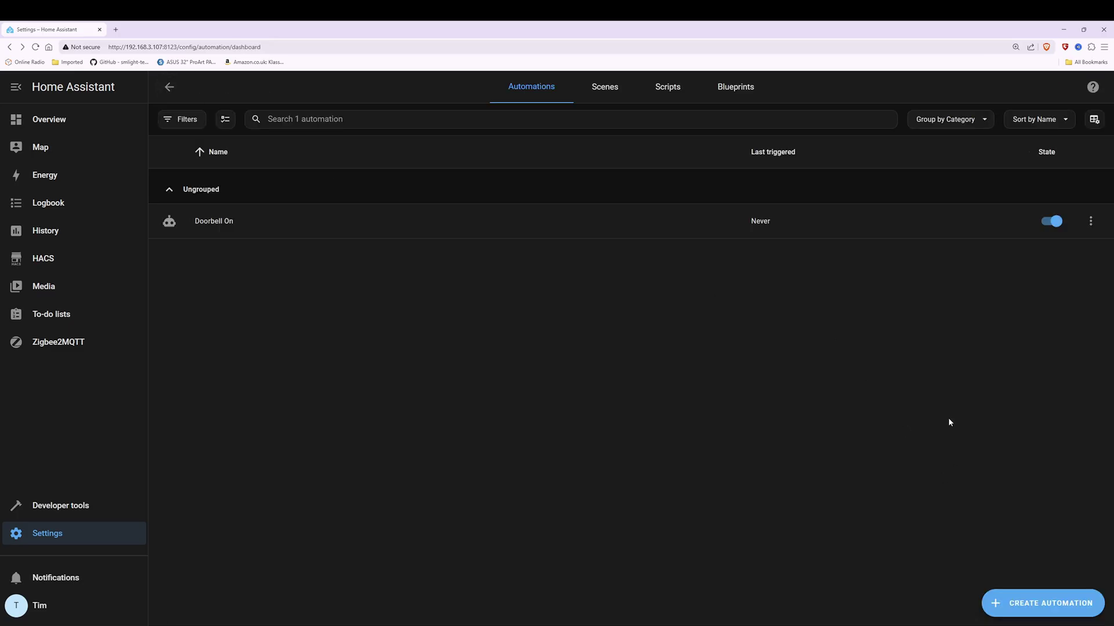
left_click(1049, 605)
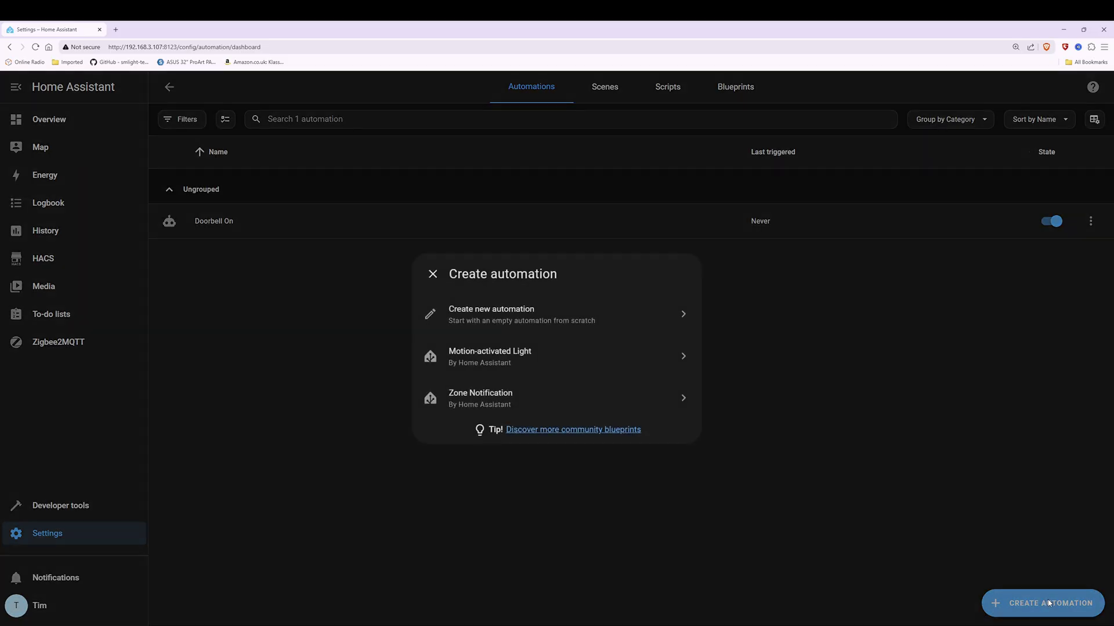
left_click(524, 324)
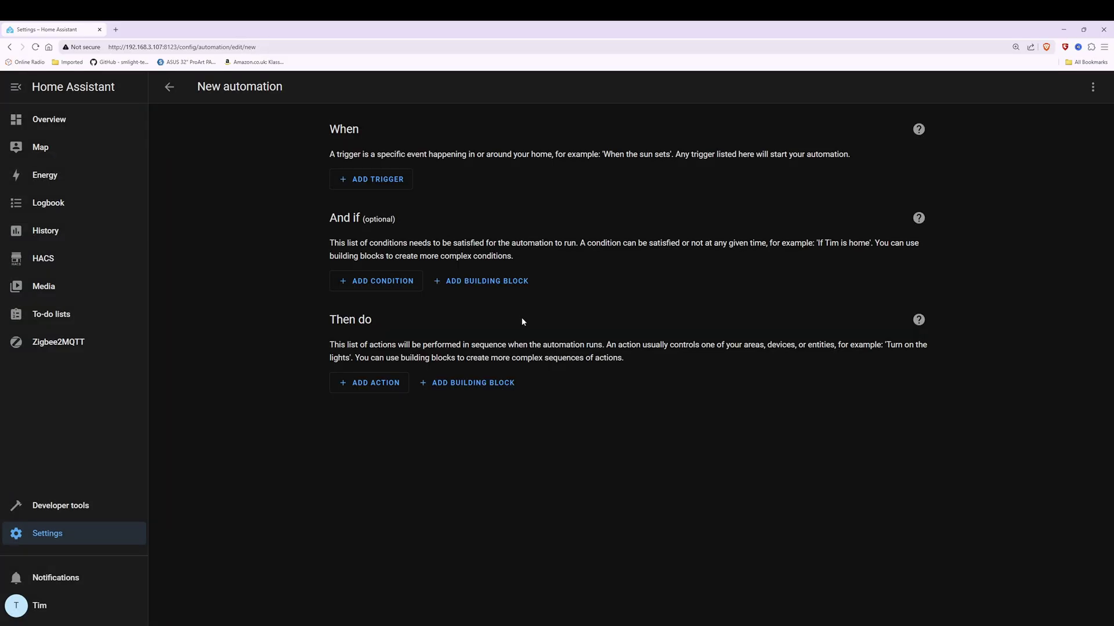
Step: Add a device trigger for the DBL1 doorbell, using DBL1 Visitor turned off
left_click_drag(328, 132, 364, 136)
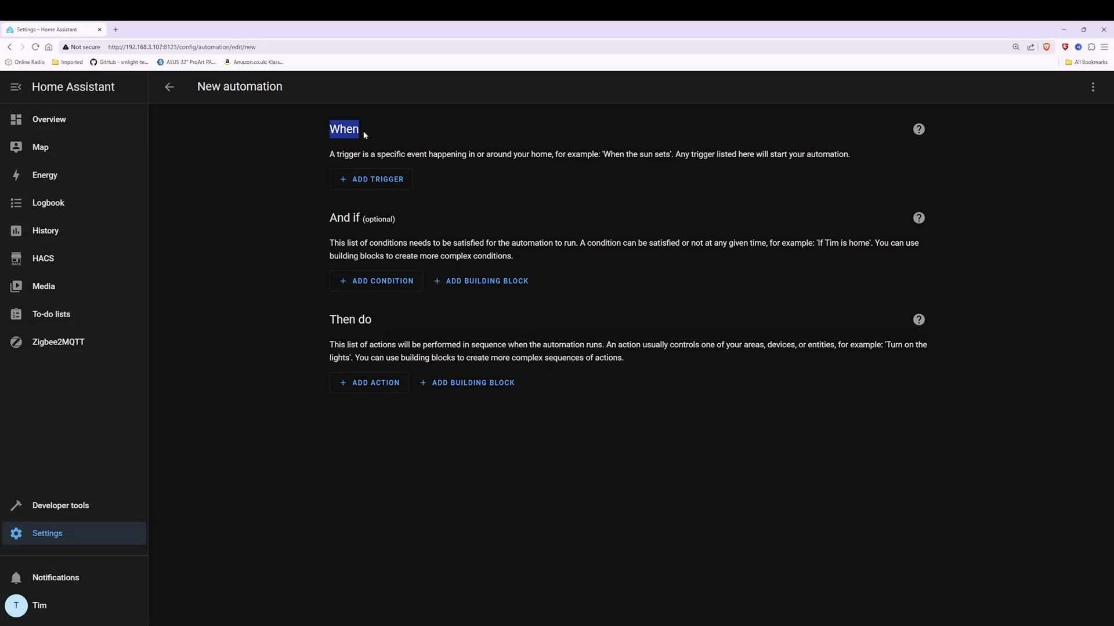
left_click(380, 183)
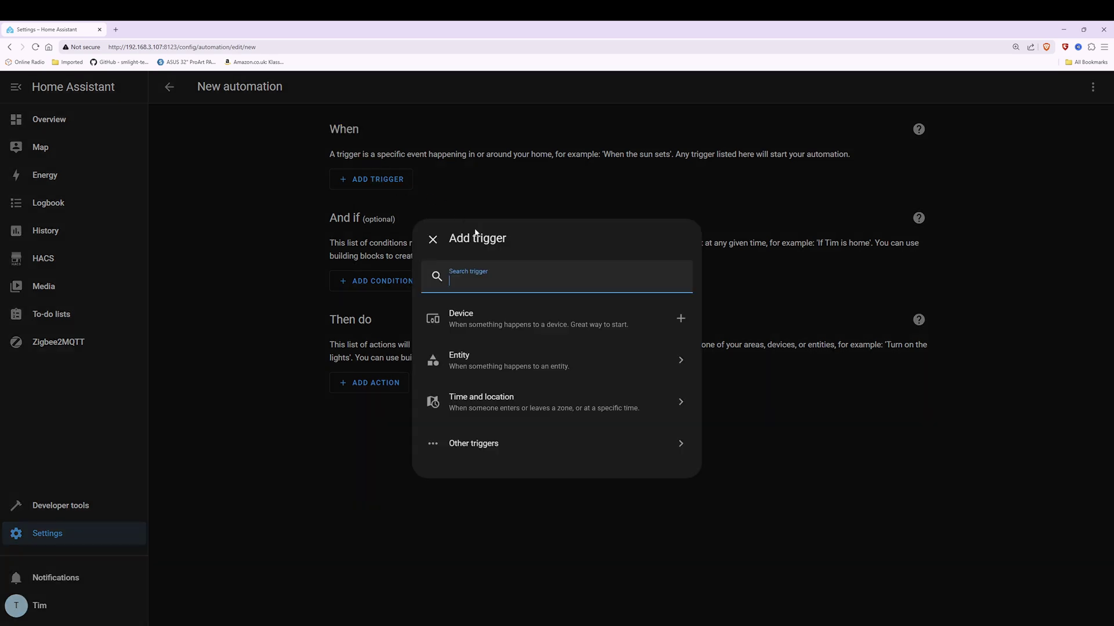
left_click(499, 324)
left_click(461, 221)
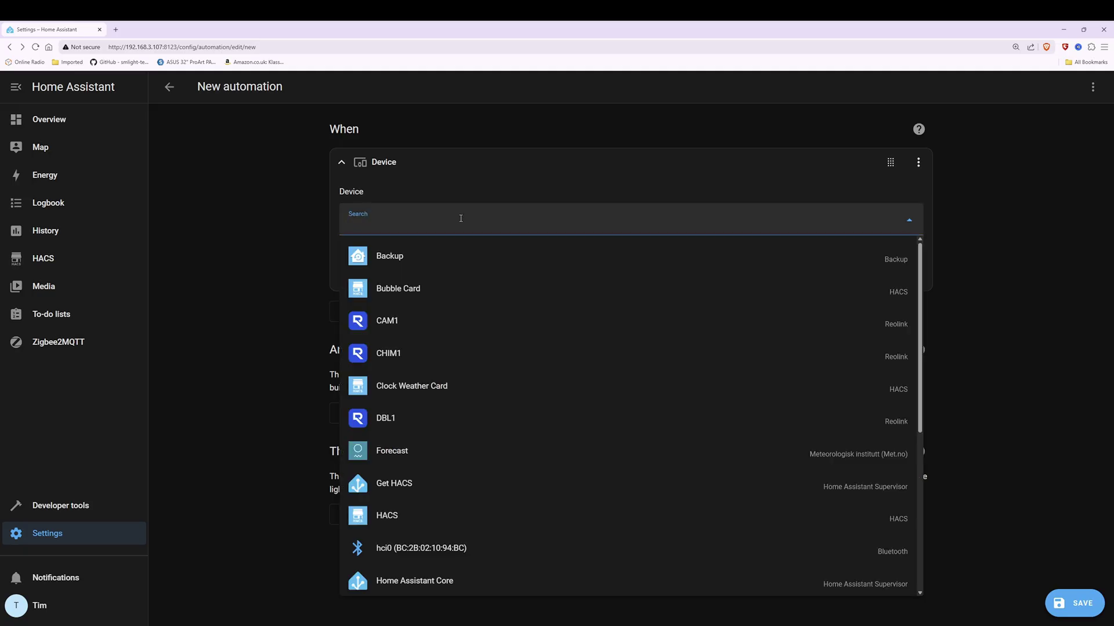
type("DBL")
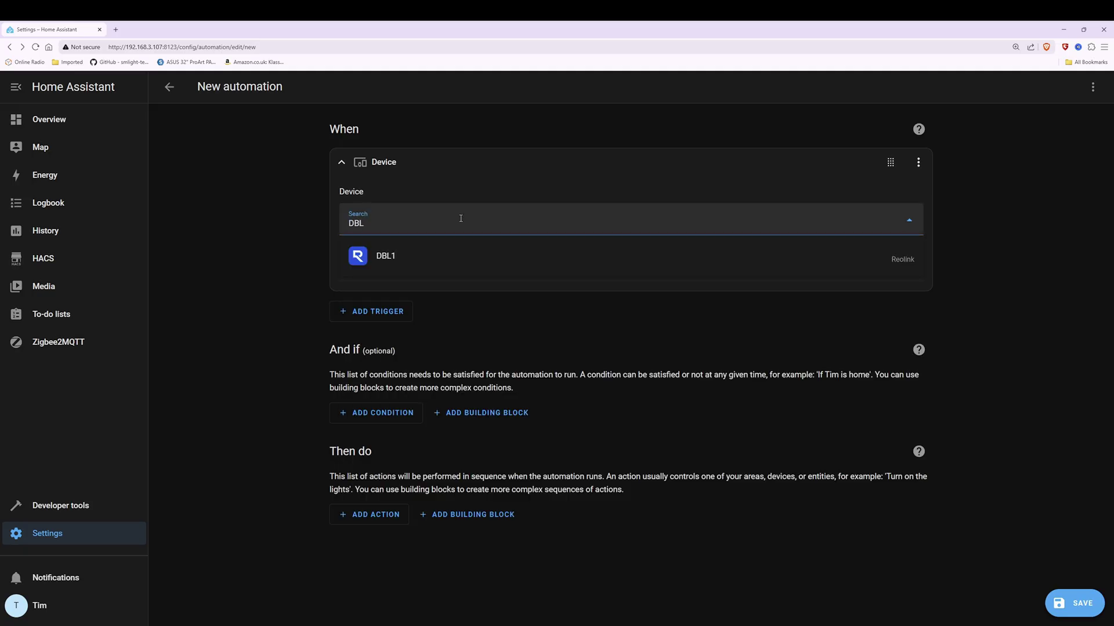
left_click(410, 256)
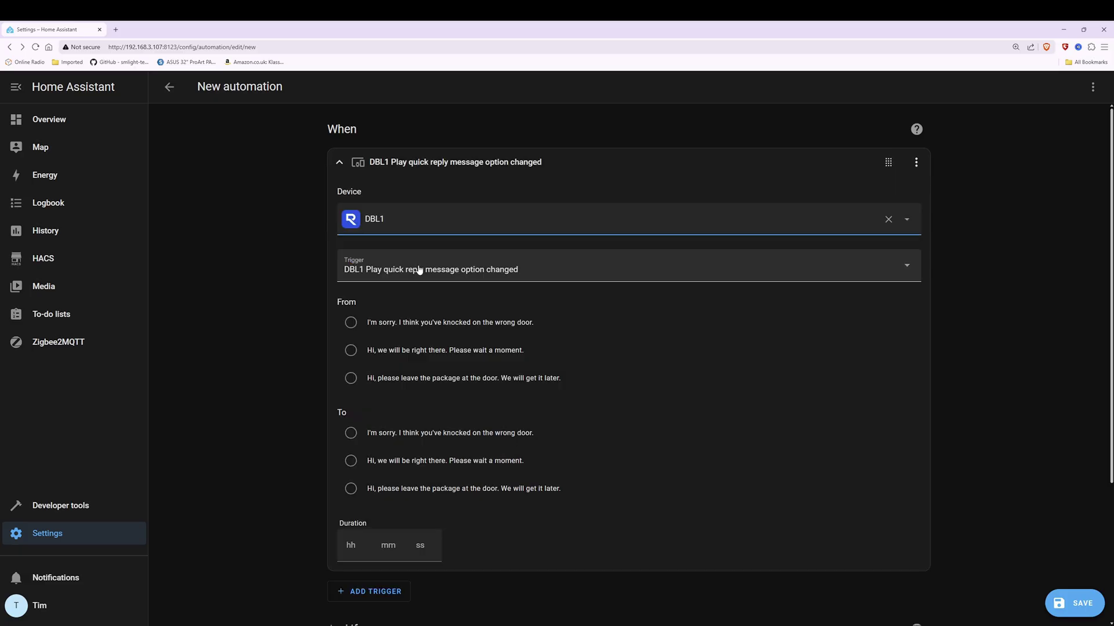
left_click(491, 270)
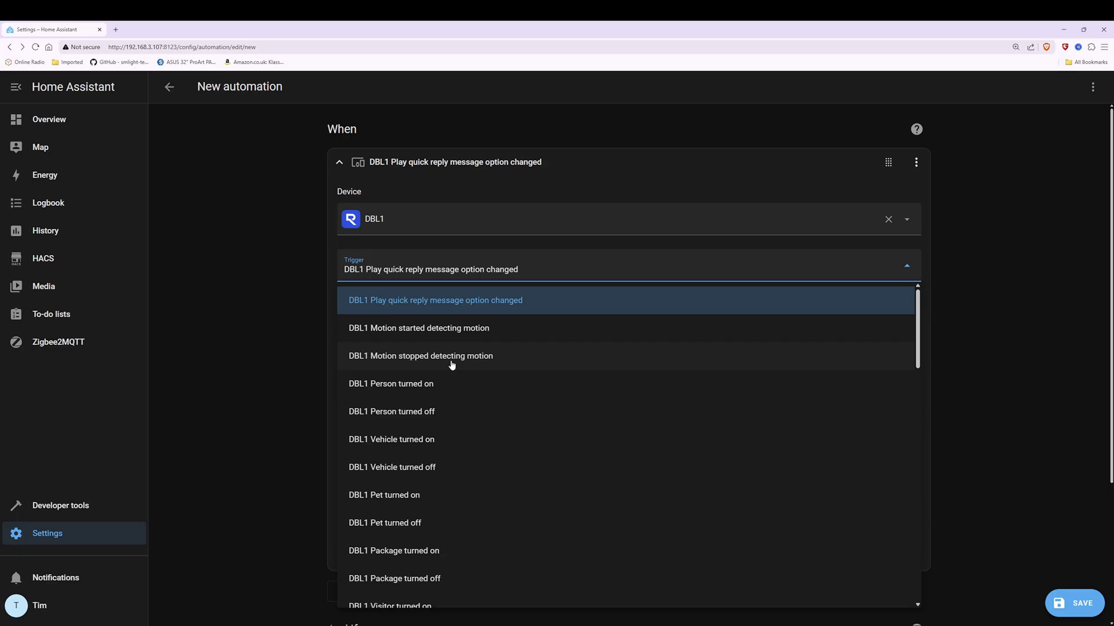
scroll(452, 365, "down", 5)
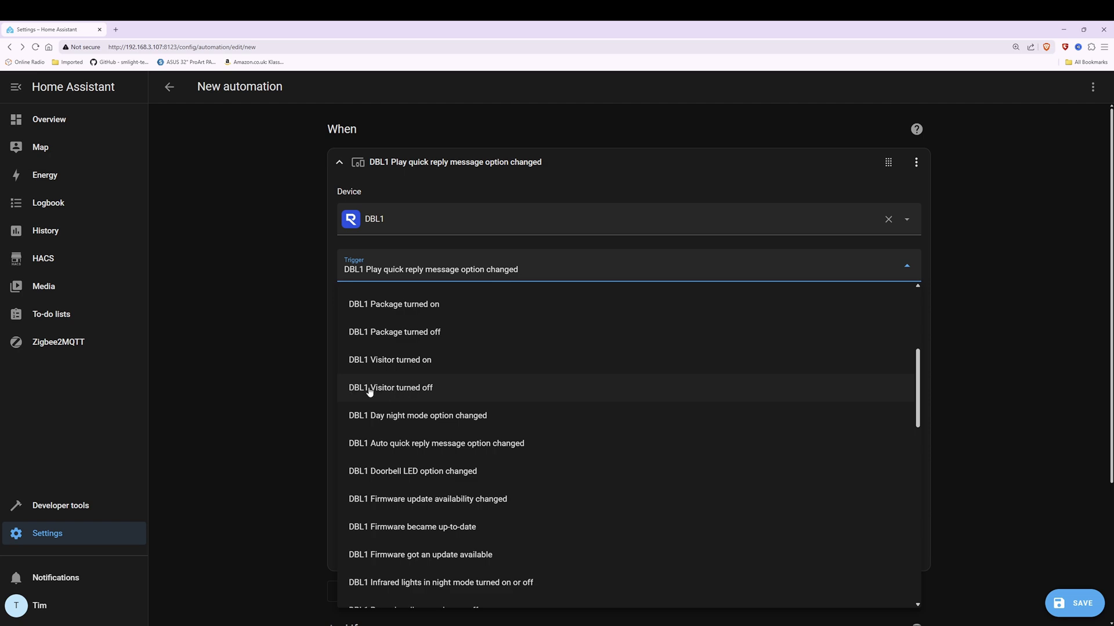
left_click(427, 388)
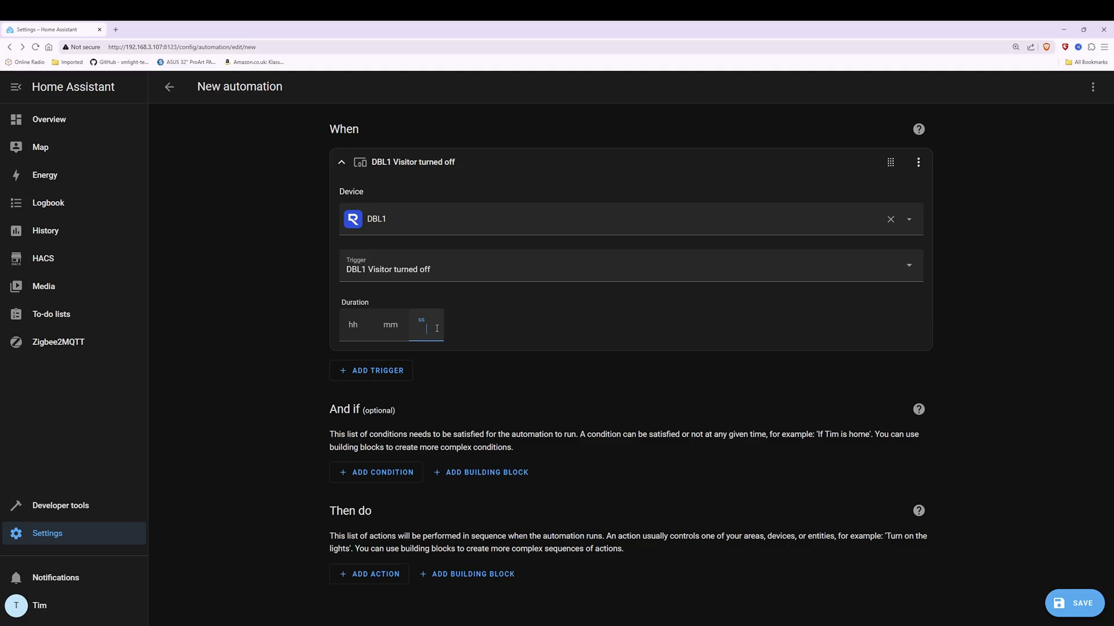
Step: Set the duration of the Visitor turned off trigger to 48 seconds
type("8")
key("ctrl+a")
left_click(548, 322)
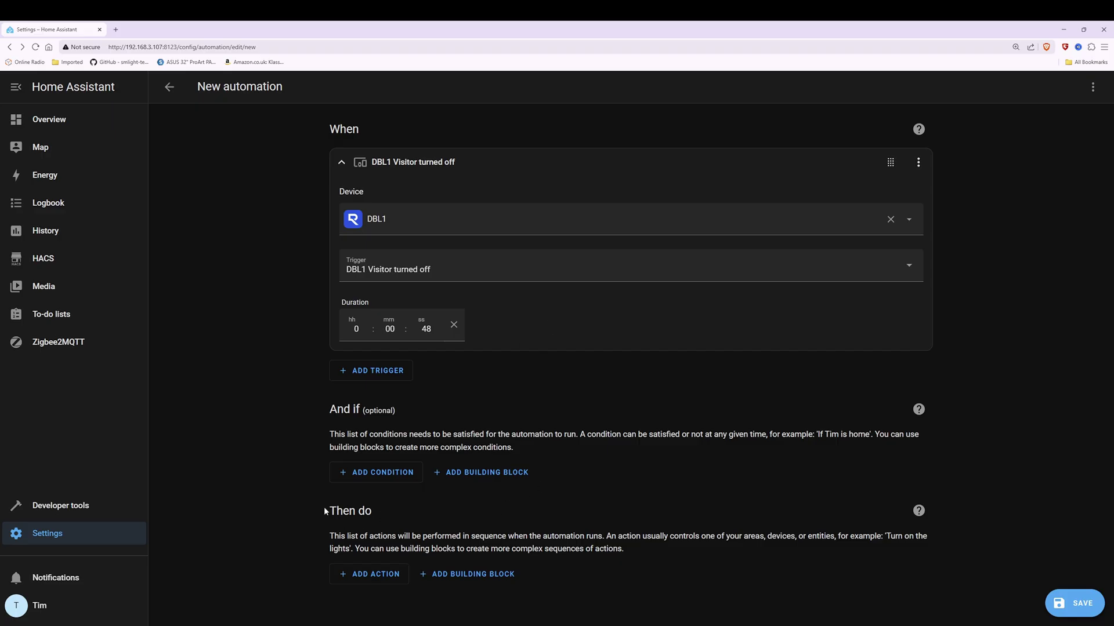
Step: Add an Input boolean: Turn off action to the automation, targeting the Doorbell Video entity
left_click_drag(324, 509, 380, 511)
left_click(366, 580)
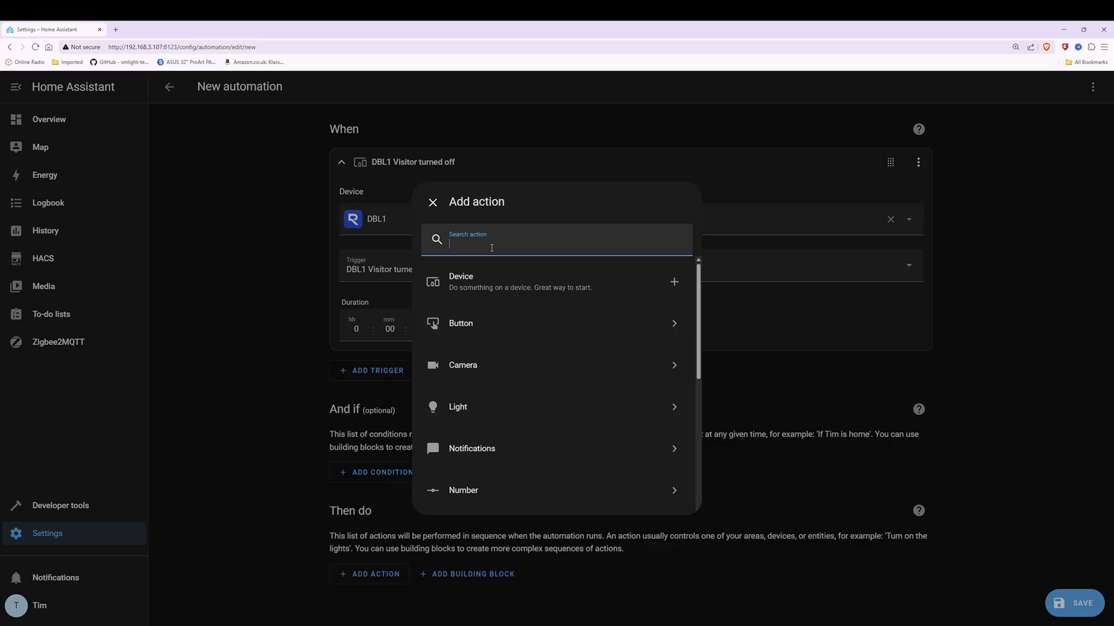
type("input bool")
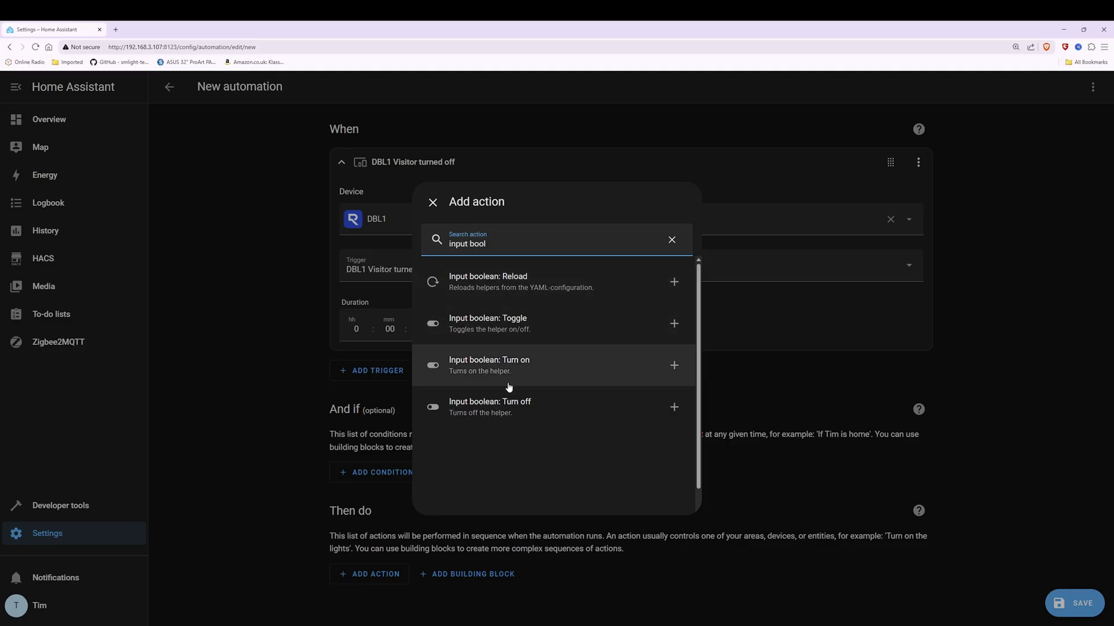
left_click(500, 413)
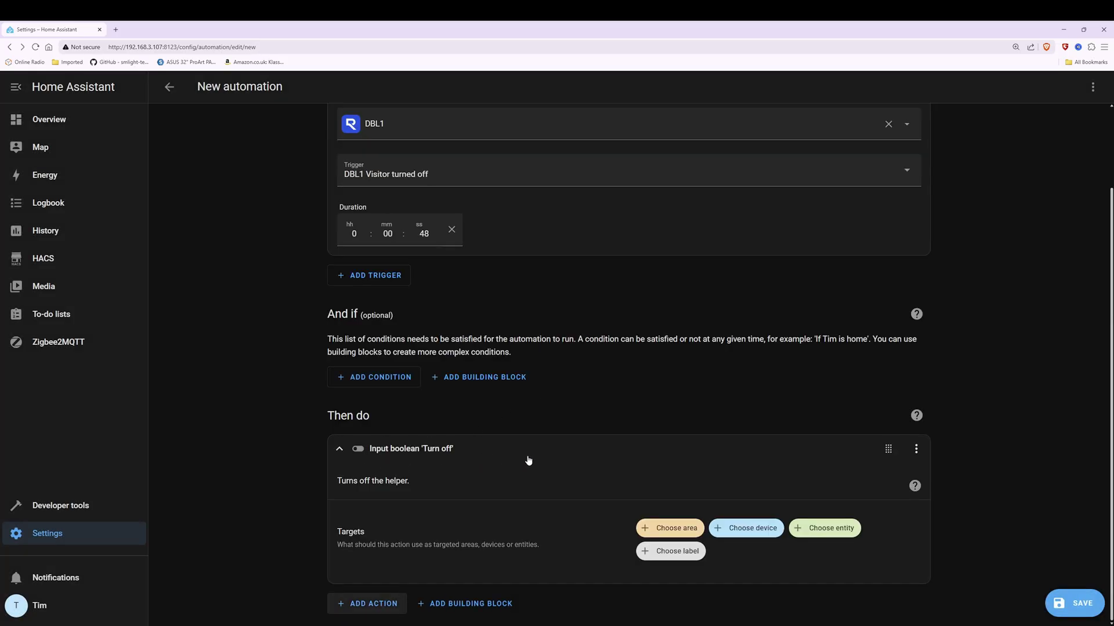
left_click(829, 529)
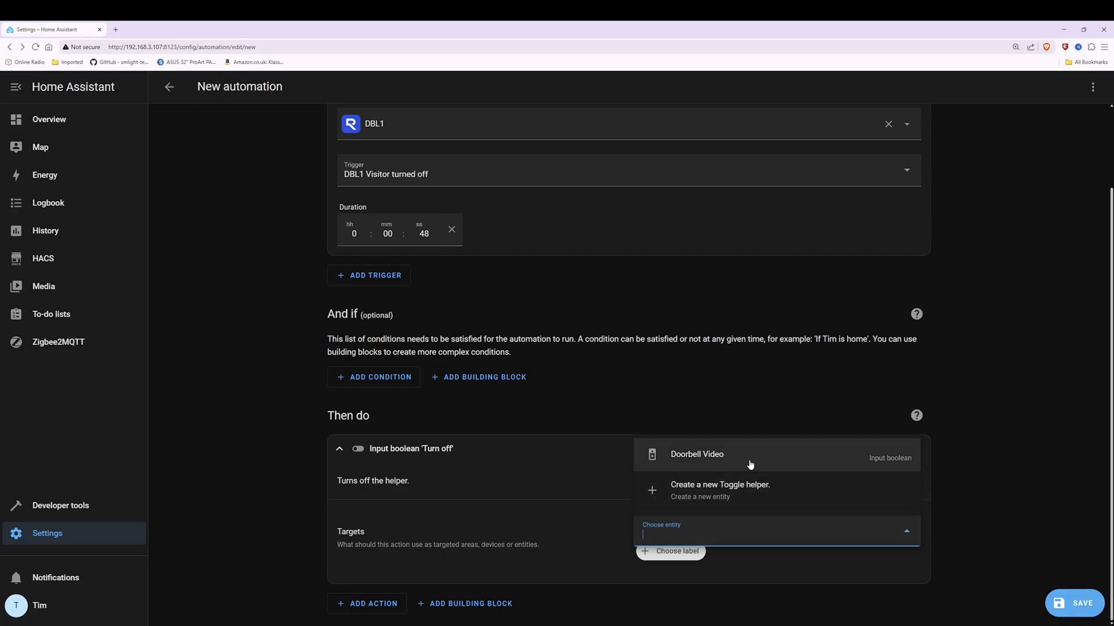
left_click(696, 458)
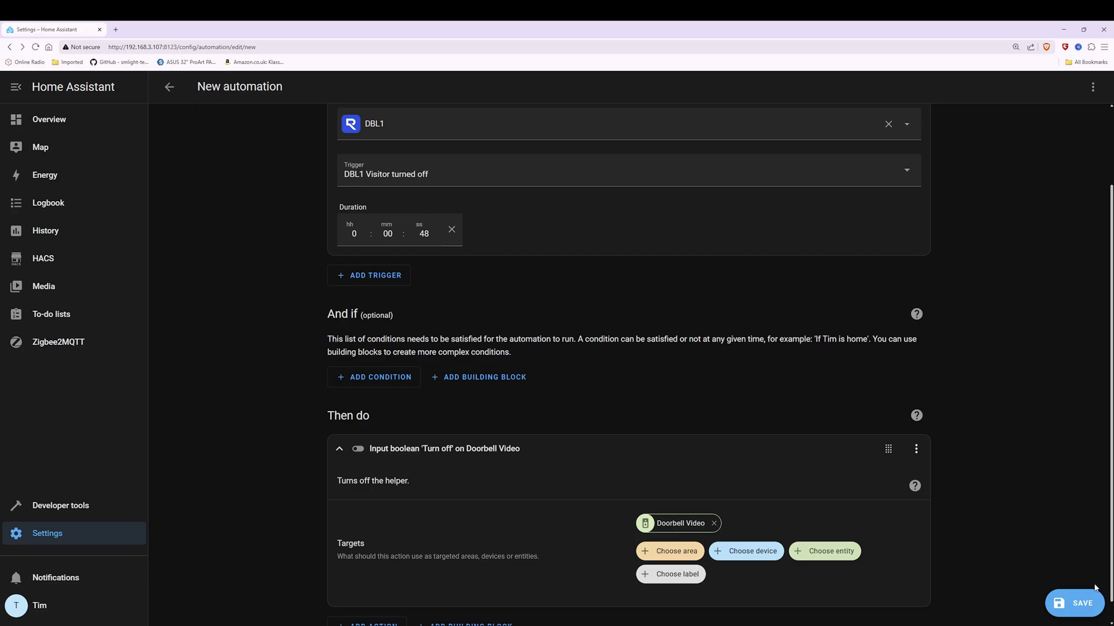
Step: Save the automation under the name Doorbell Off and return to the automations list
left_click(1081, 605)
left_click_drag(504, 318, 427, 325)
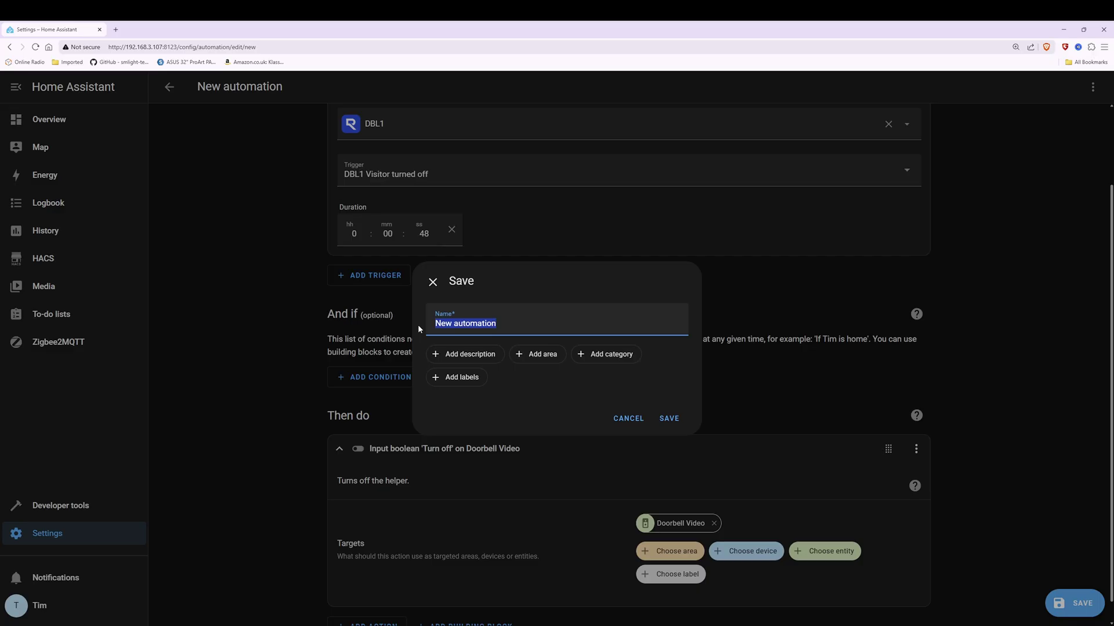
type("Doorbell Off")
left_click(668, 418)
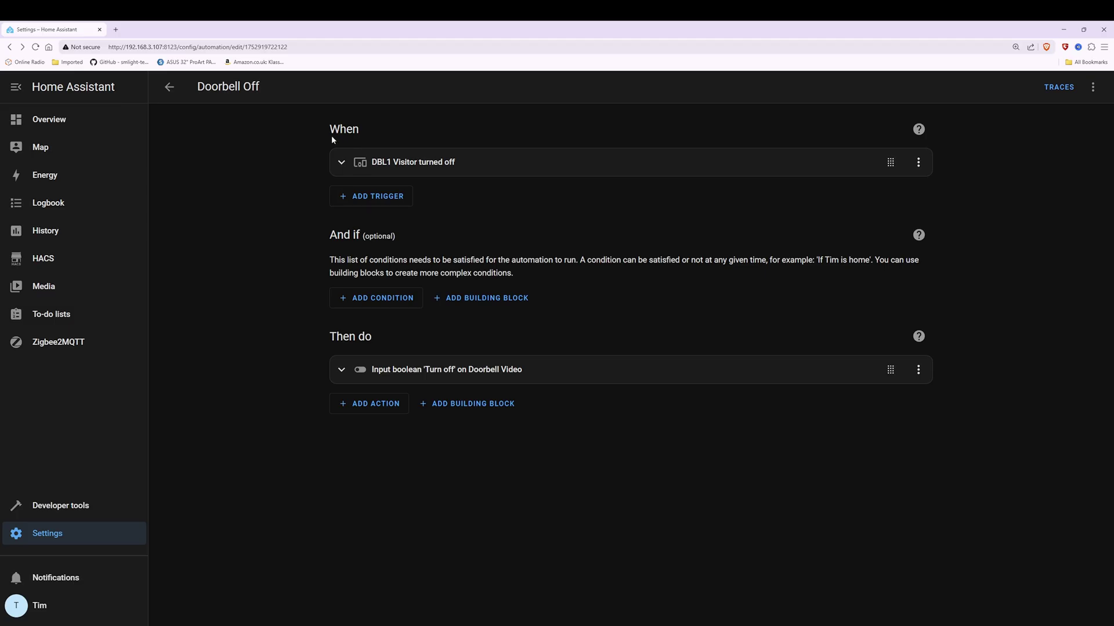
left_click(169, 88)
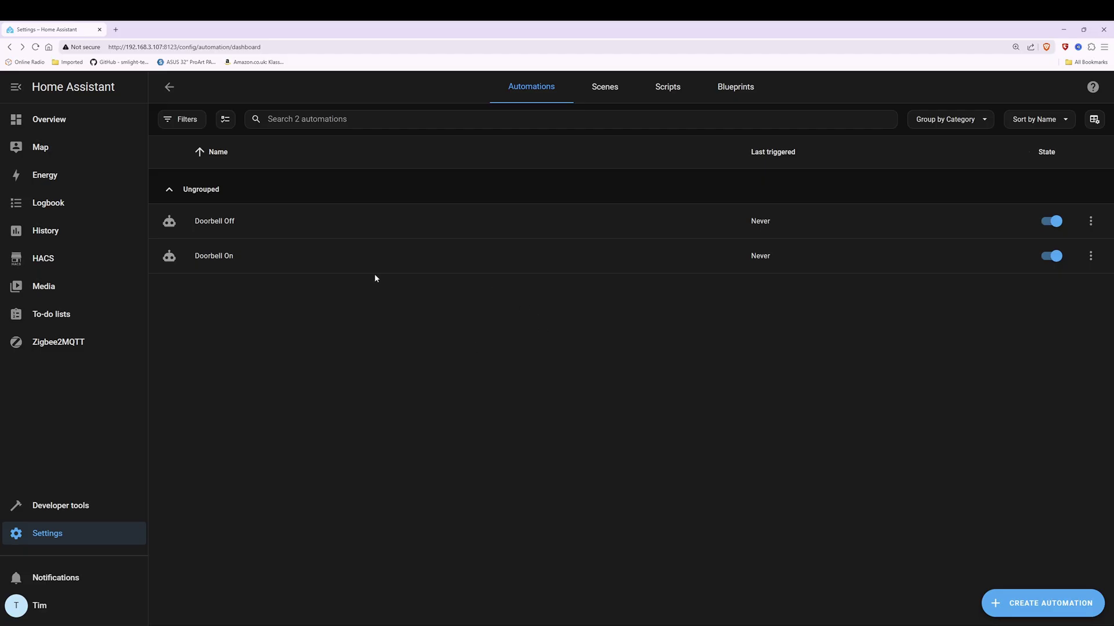
Step: Put the Overview dashboard into edit mode and start adding a Vertical stack card to the Home view
left_click(60, 124)
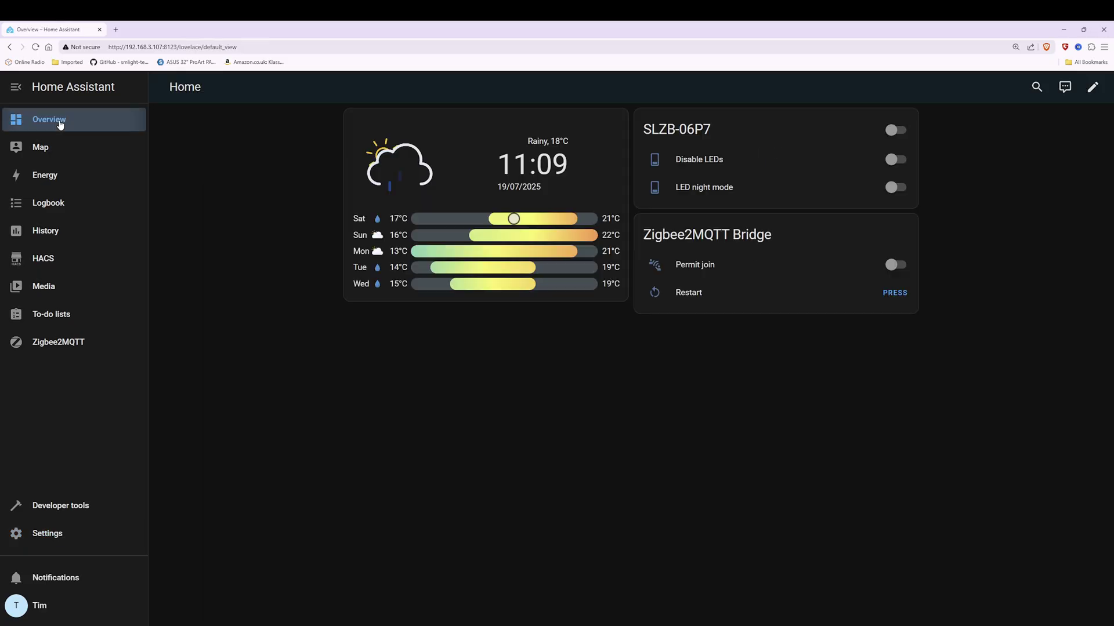
left_click(1093, 88)
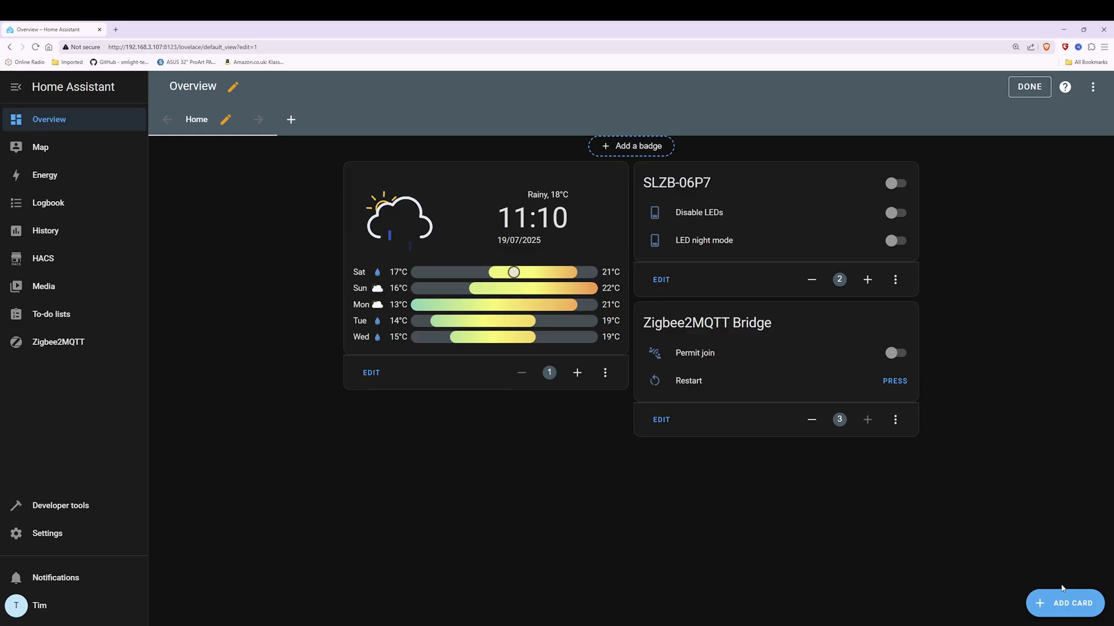
left_click(1066, 604)
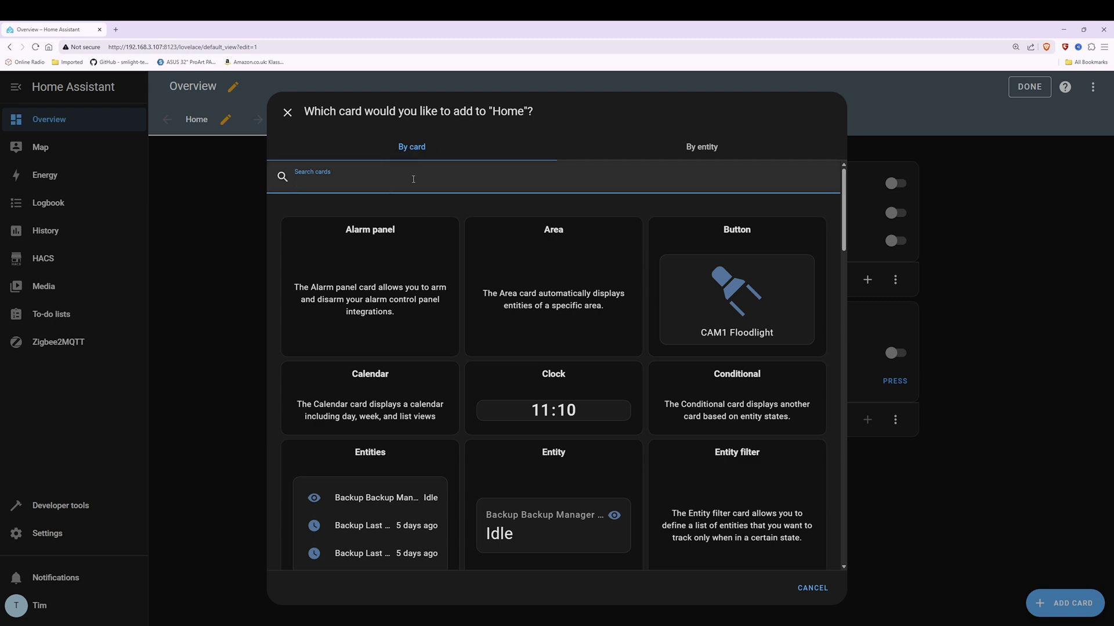
type("v")
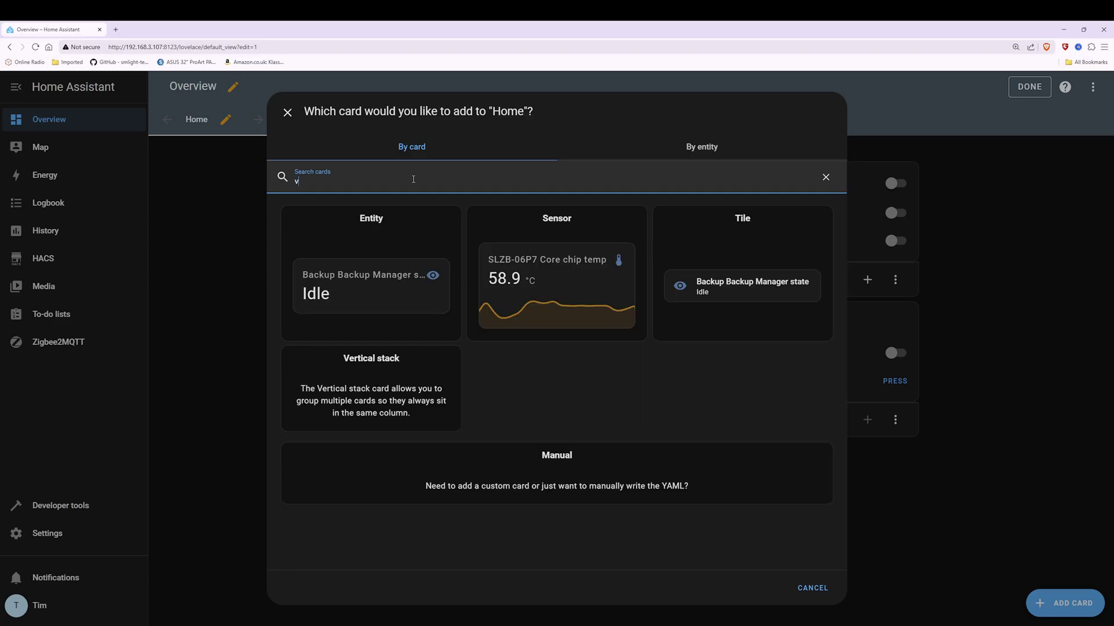
type("ertical")
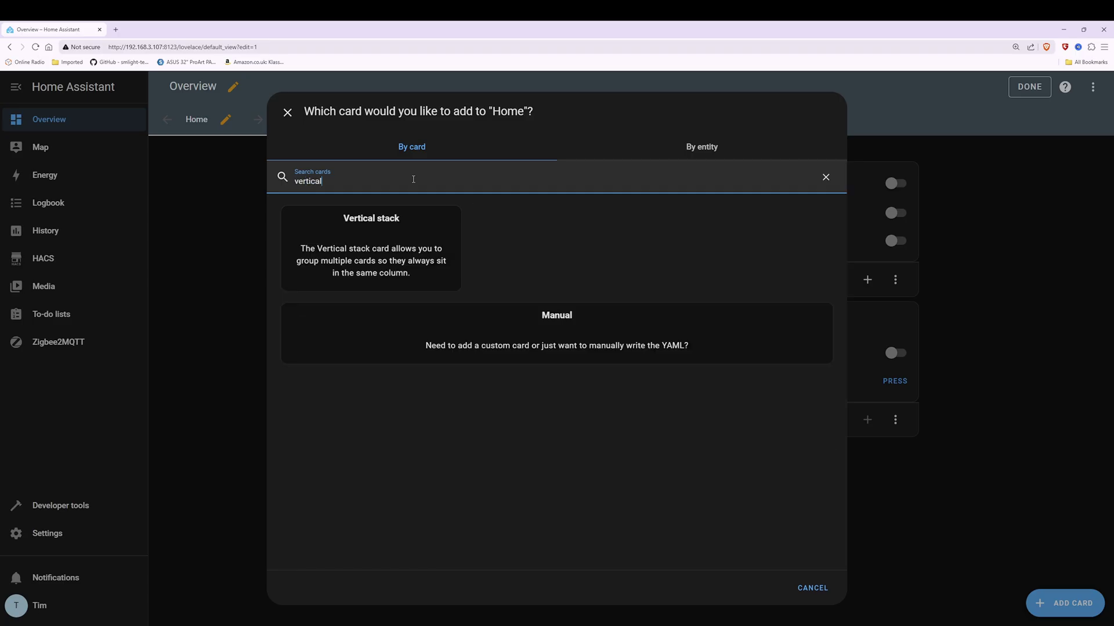
left_click(375, 255)
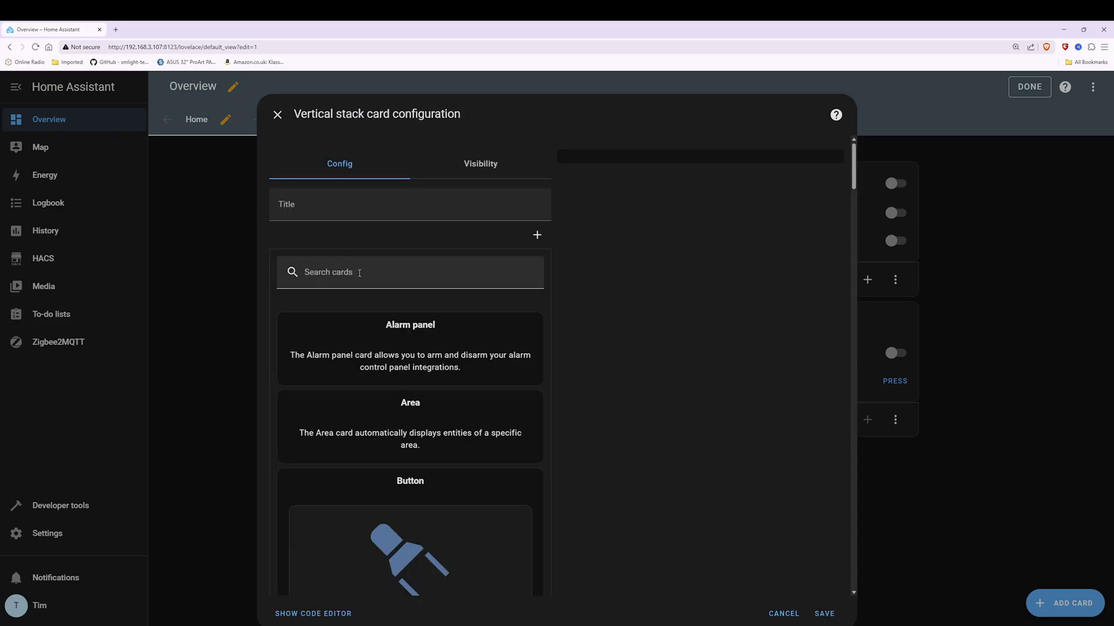
Step: Add a Bubble Card to the vertical stack and set its card type to Pop-up
left_click(389, 277)
type("bubble")
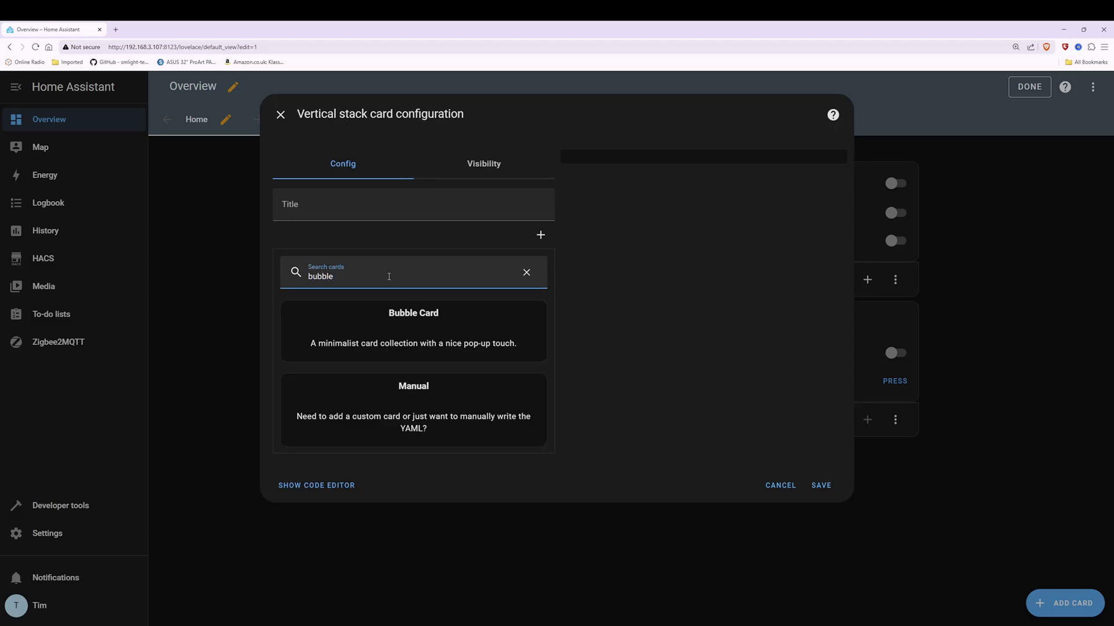
left_click(421, 331)
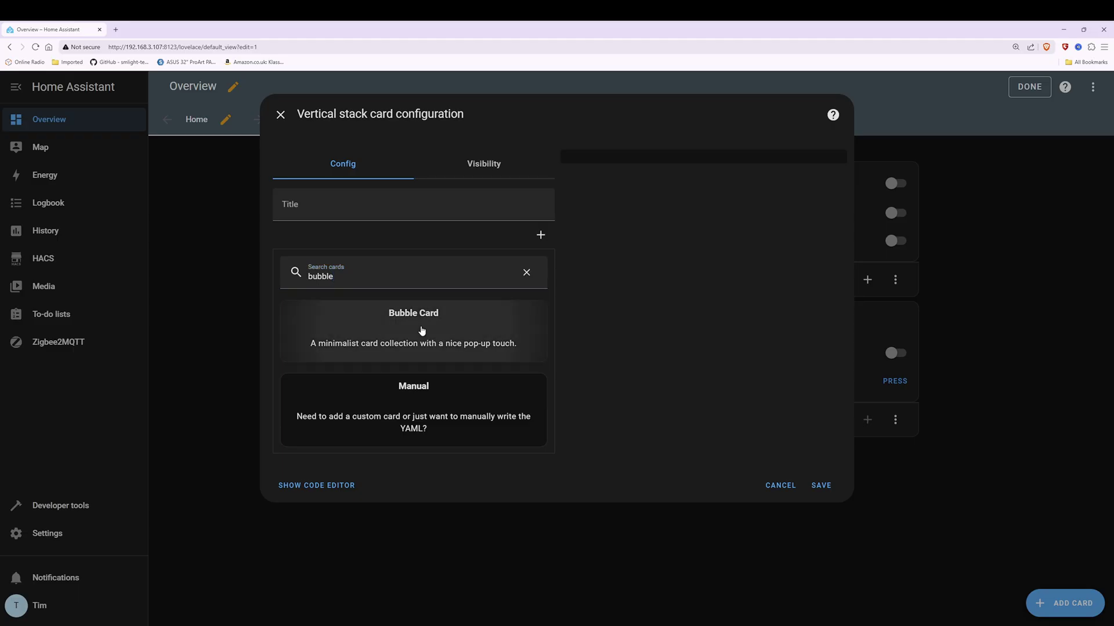
left_click(372, 341)
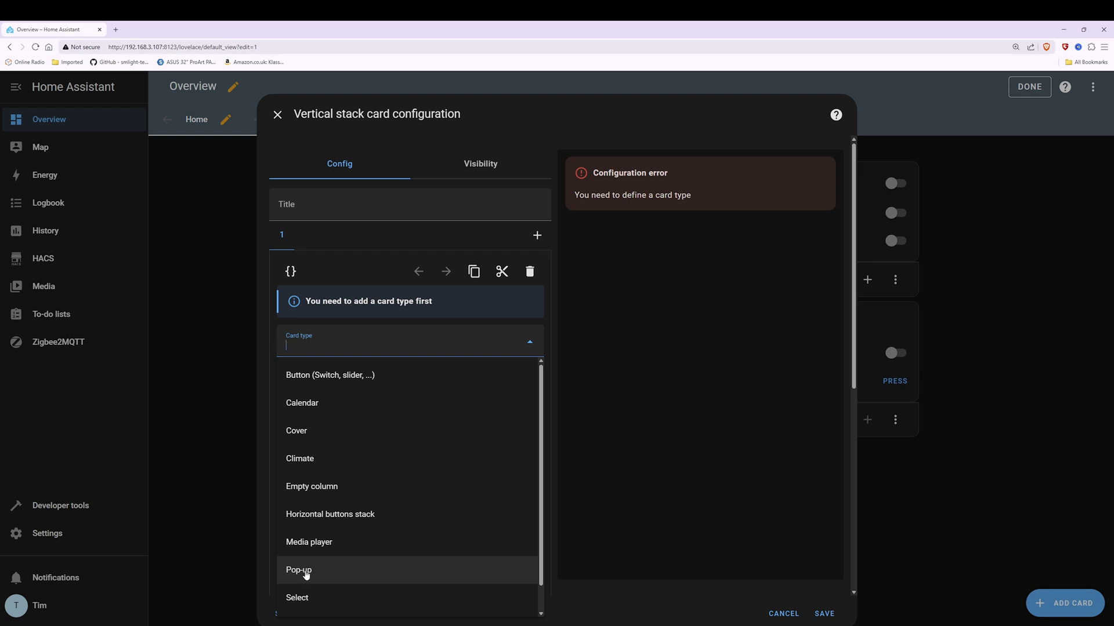
left_click(303, 572)
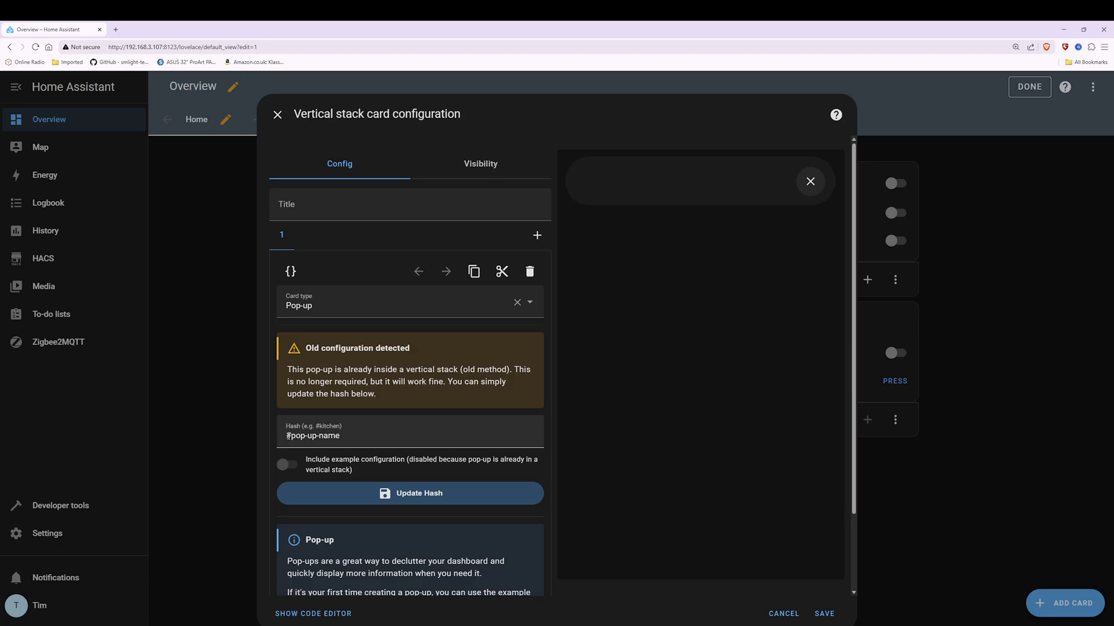
Step: Set the pop-up's hash to #doorbell and update it
left_click_drag(289, 435, 344, 436)
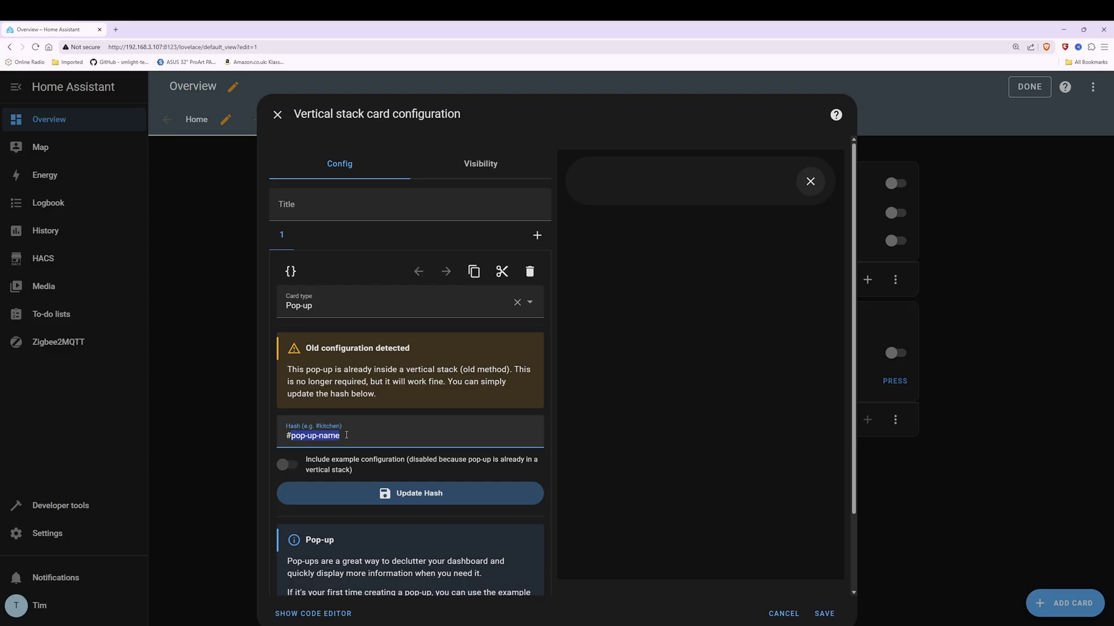
type("doorbell")
left_click(411, 494)
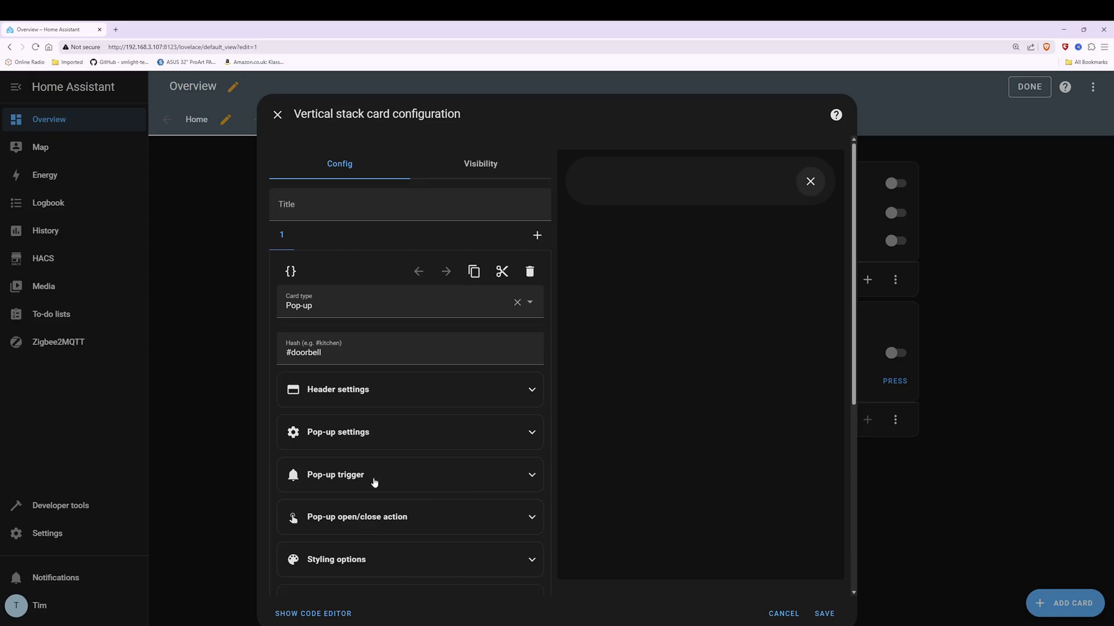
Step: Add an Entity state condition to the pop-up trigger requiring Doorbell Video to be equal to On
left_click(532, 478)
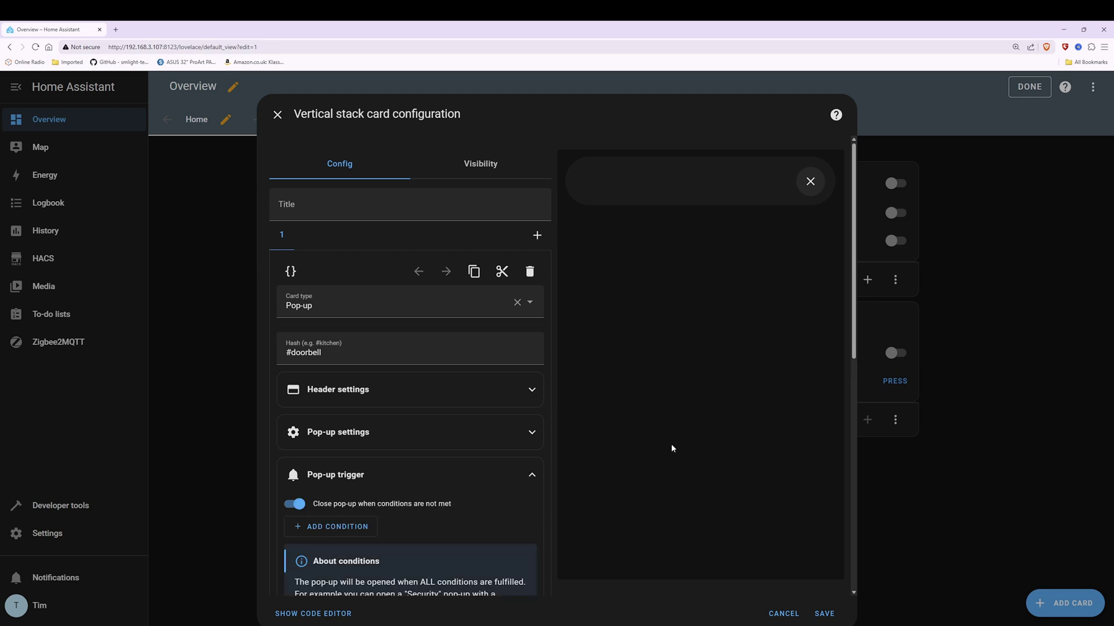
scroll(671, 447, "down", 2)
scroll(671, 448, "down", 3)
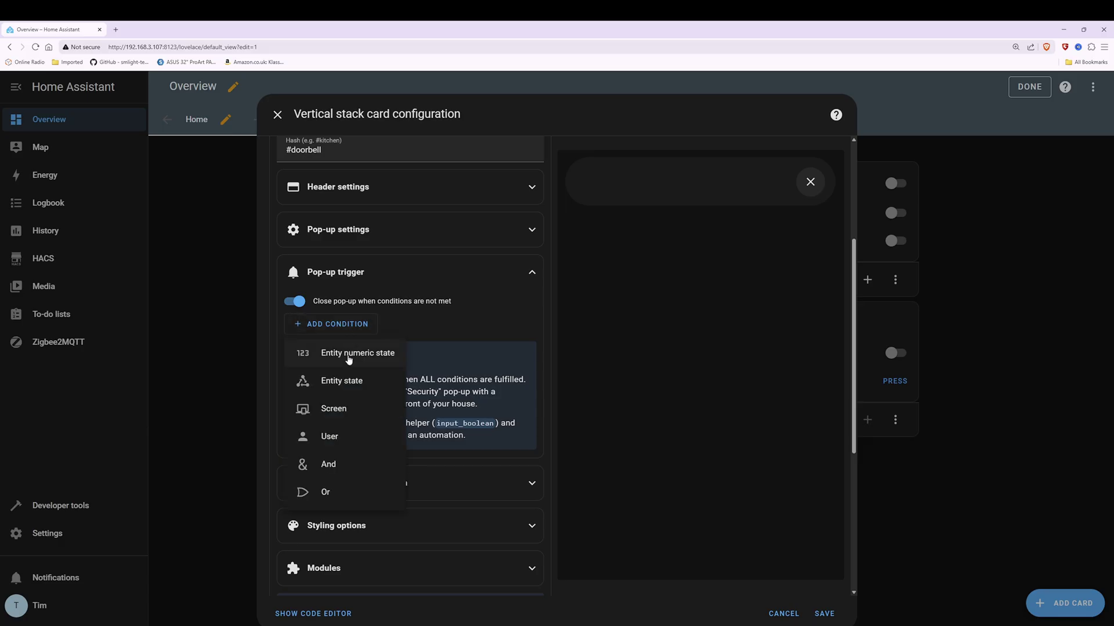
left_click(341, 387)
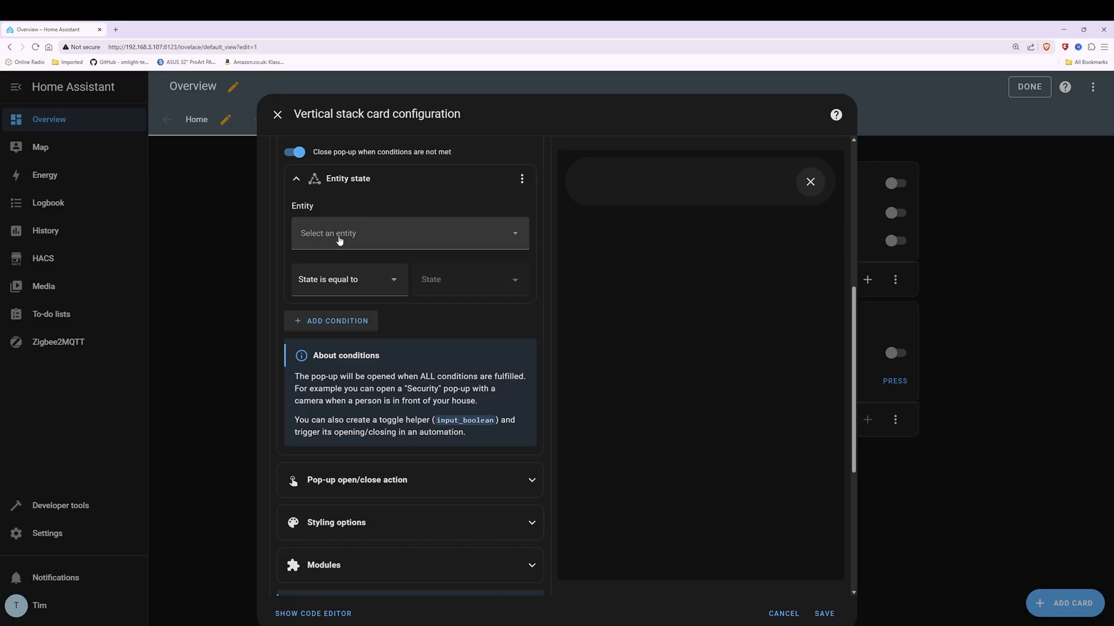
left_click(367, 240)
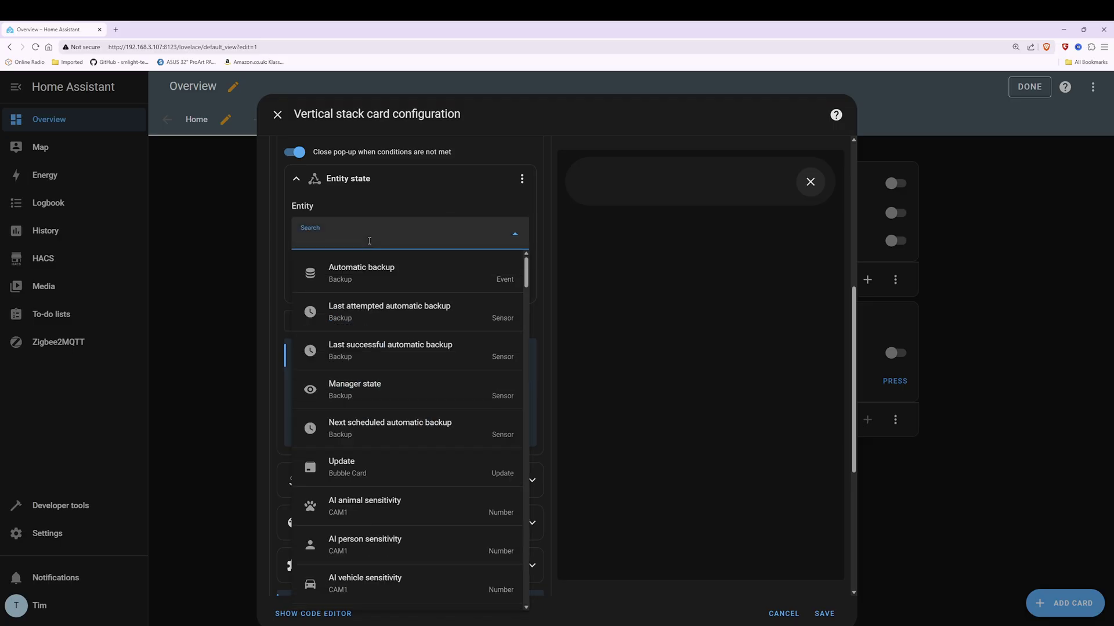
type("doo")
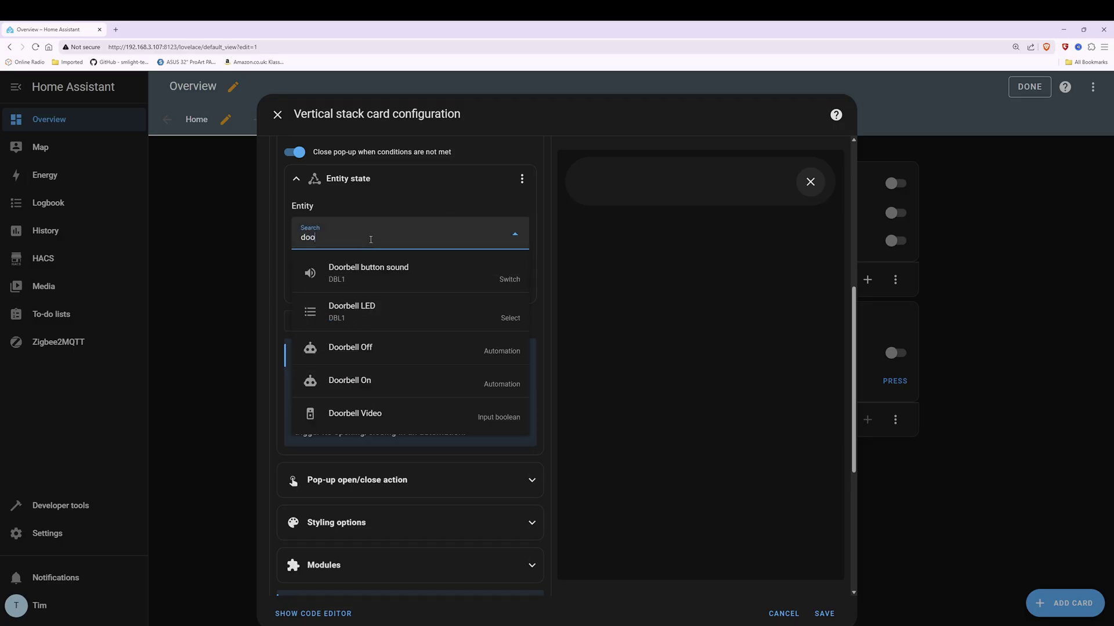
type("rbell")
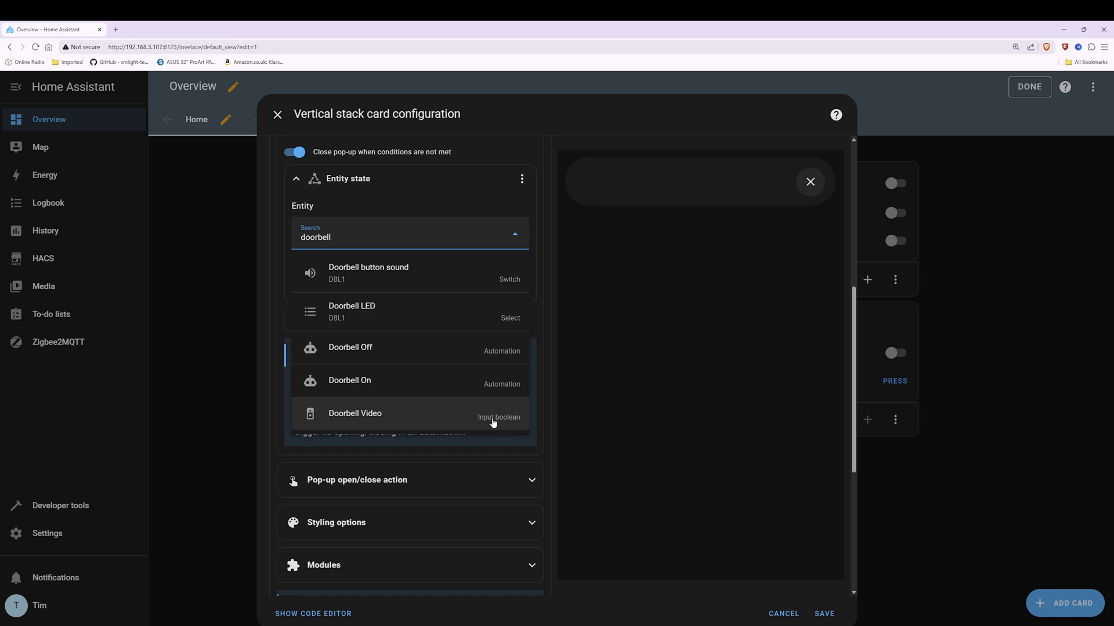
left_click(375, 416)
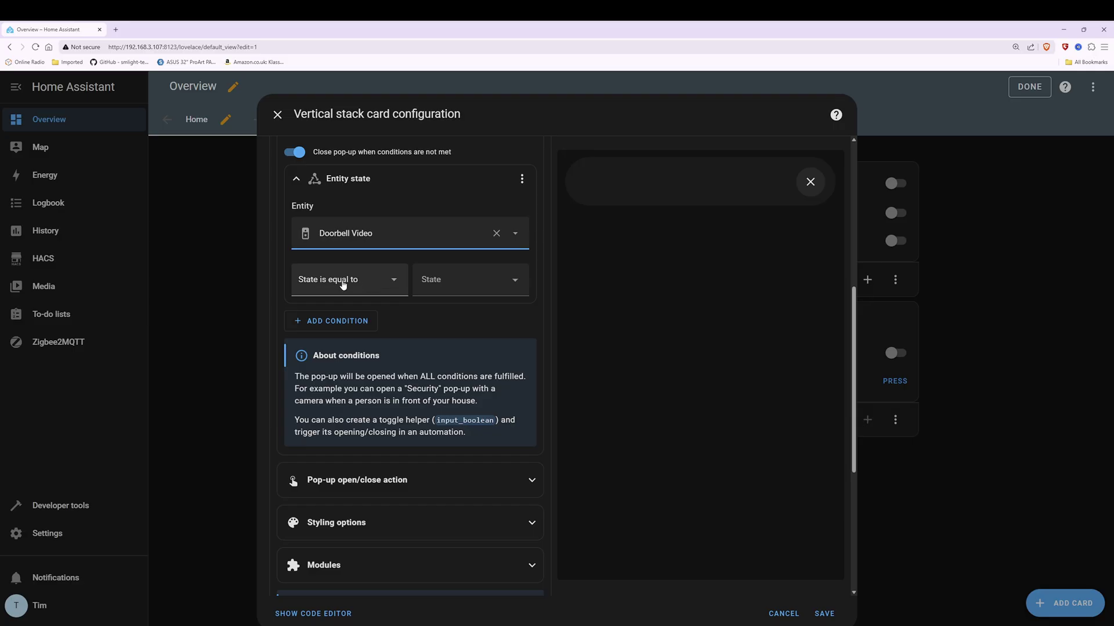
left_click(474, 290)
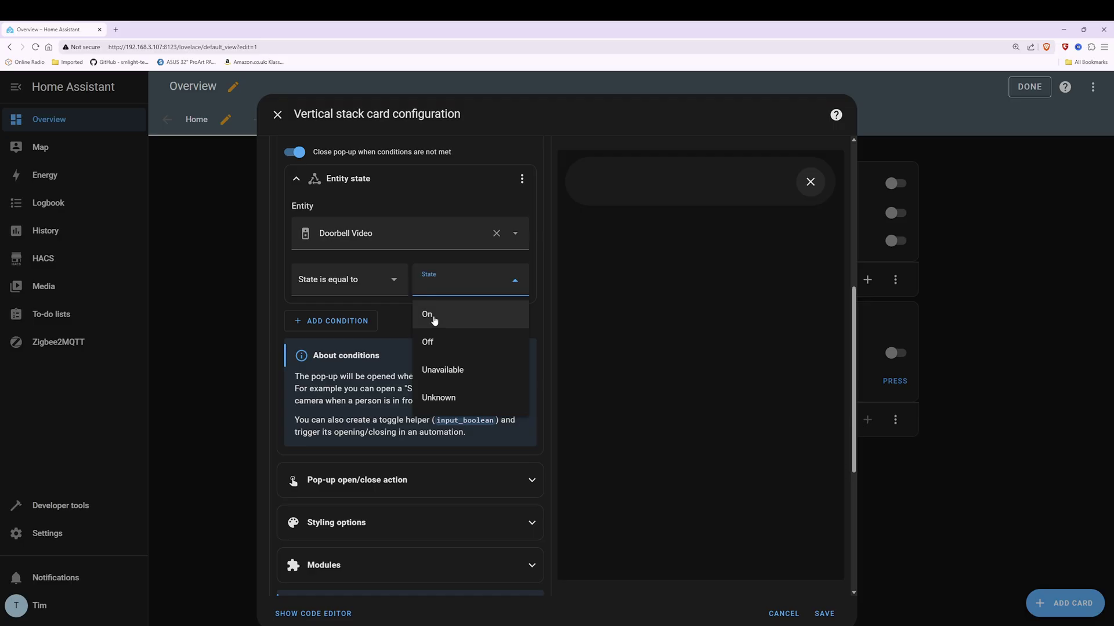
left_click(430, 316)
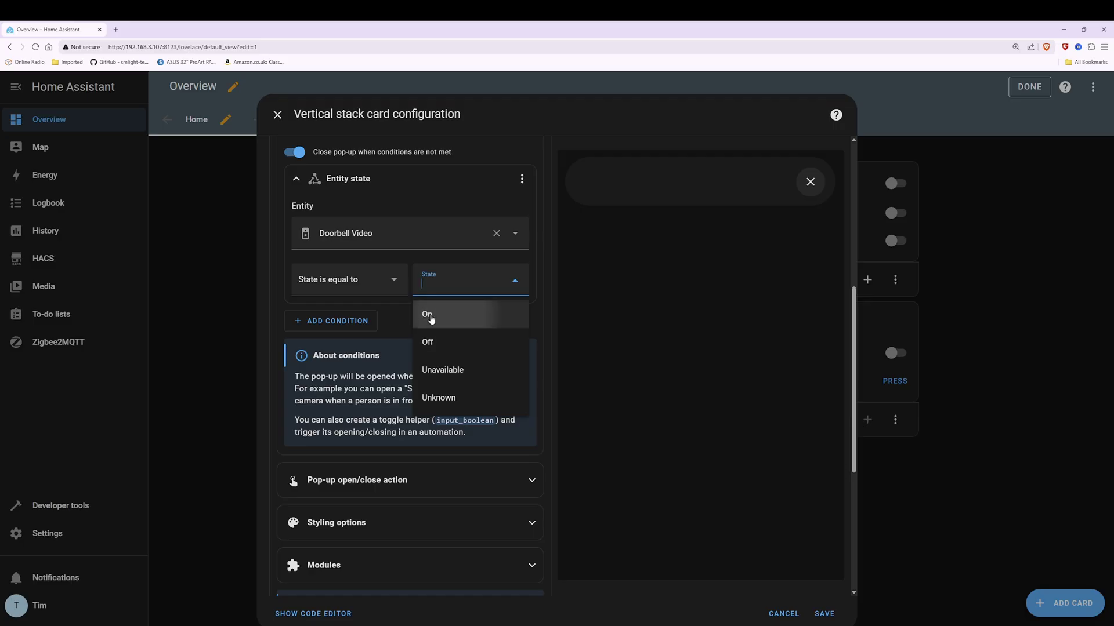
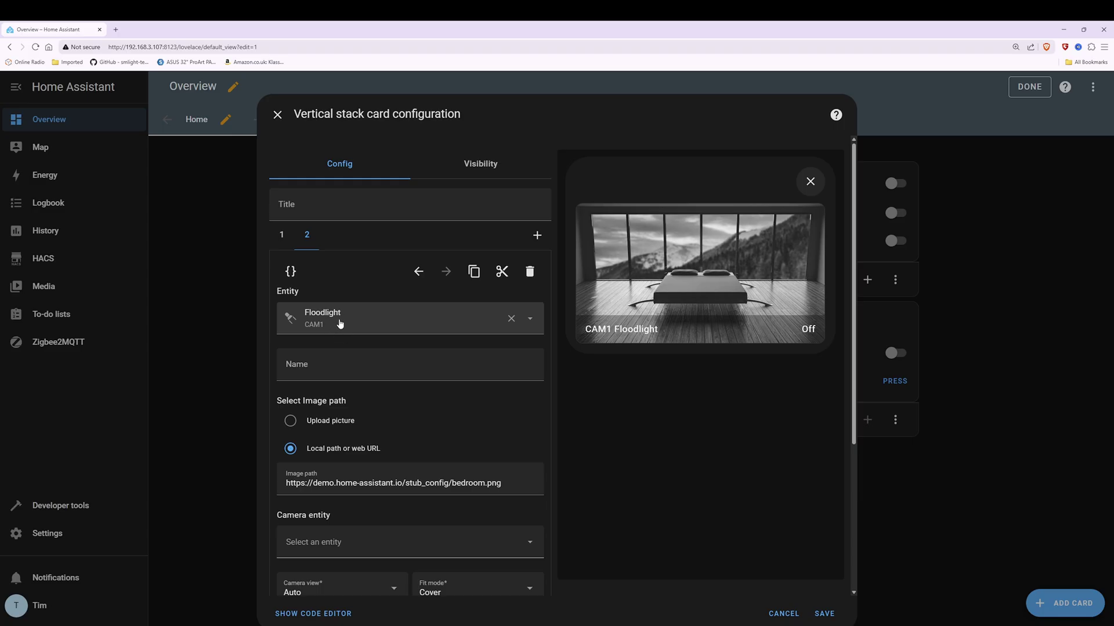
Step: Replace the Floodlight entity of the stack's second card with the DBL1 Fluent camera
left_click(511, 319)
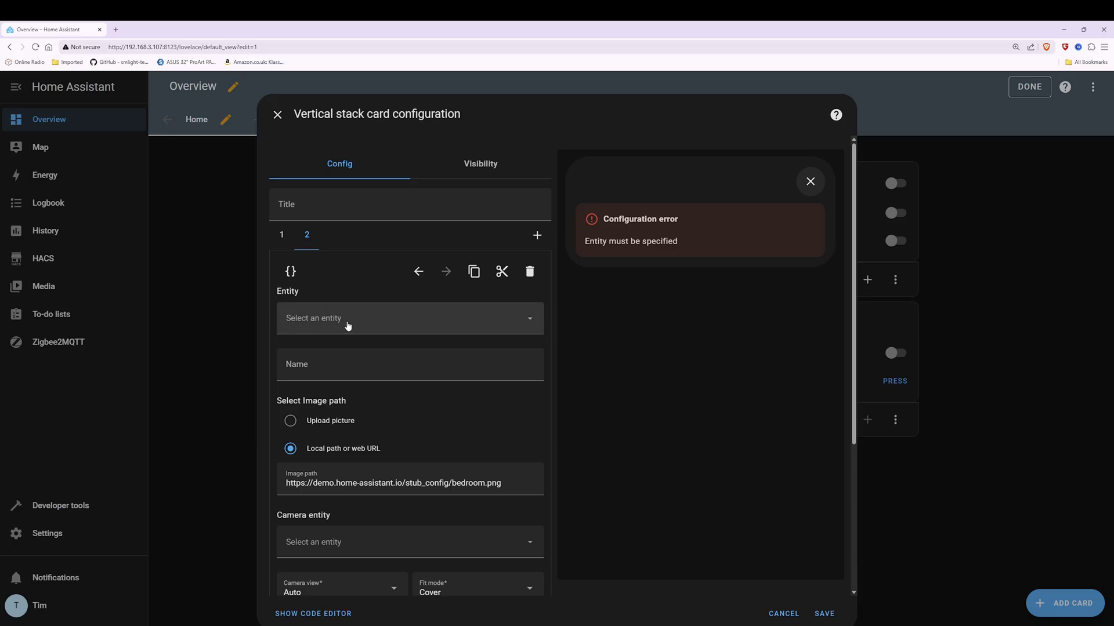
left_click(384, 325)
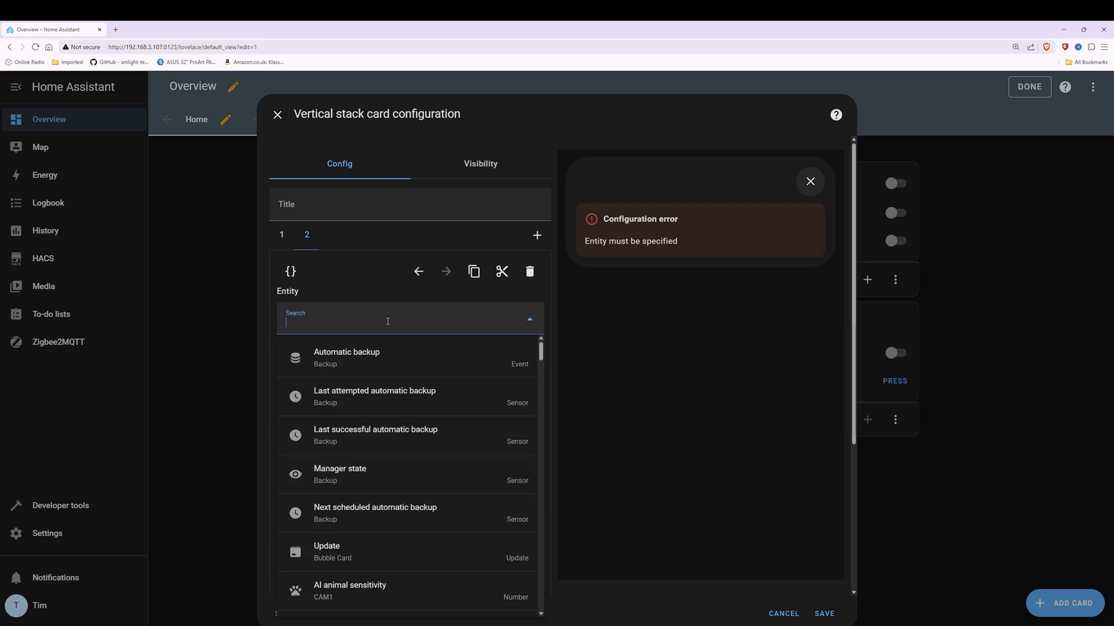
type("dbl")
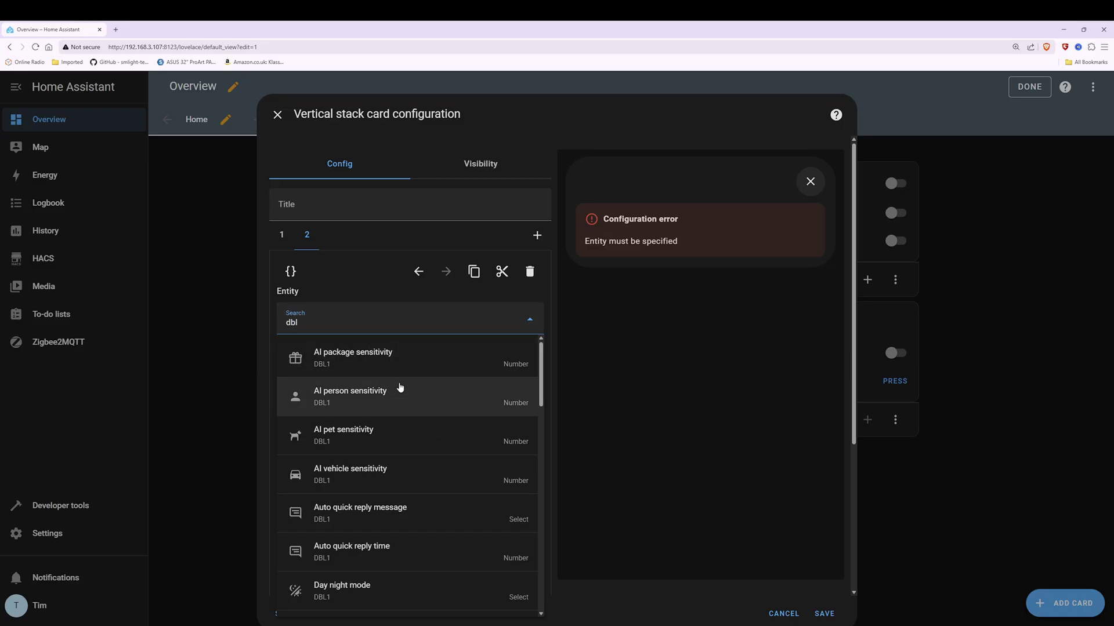
scroll(392, 453, "down", 3)
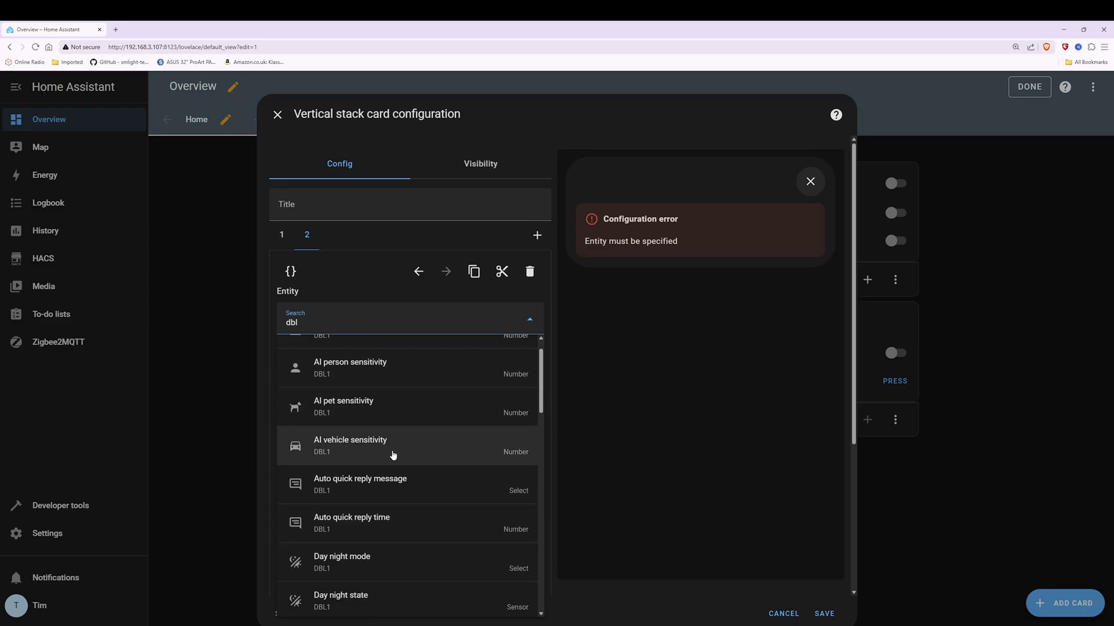
scroll(392, 457, "down", 6)
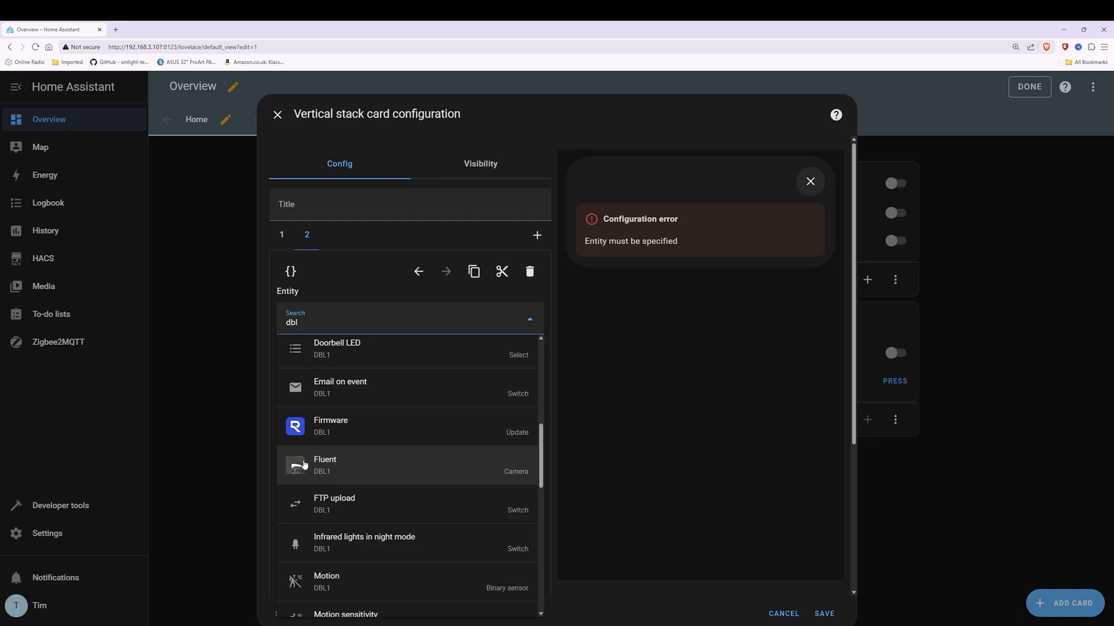
left_click(383, 465)
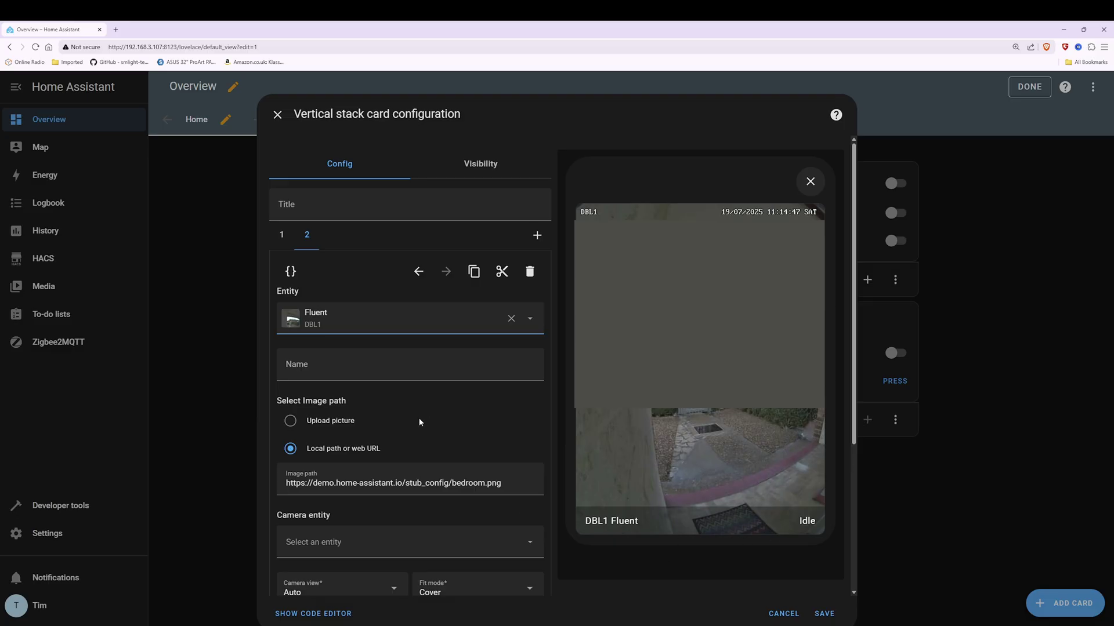
Step: Save the vertical stack card and finish editing the Overview dashboard
key("ctrl+a")
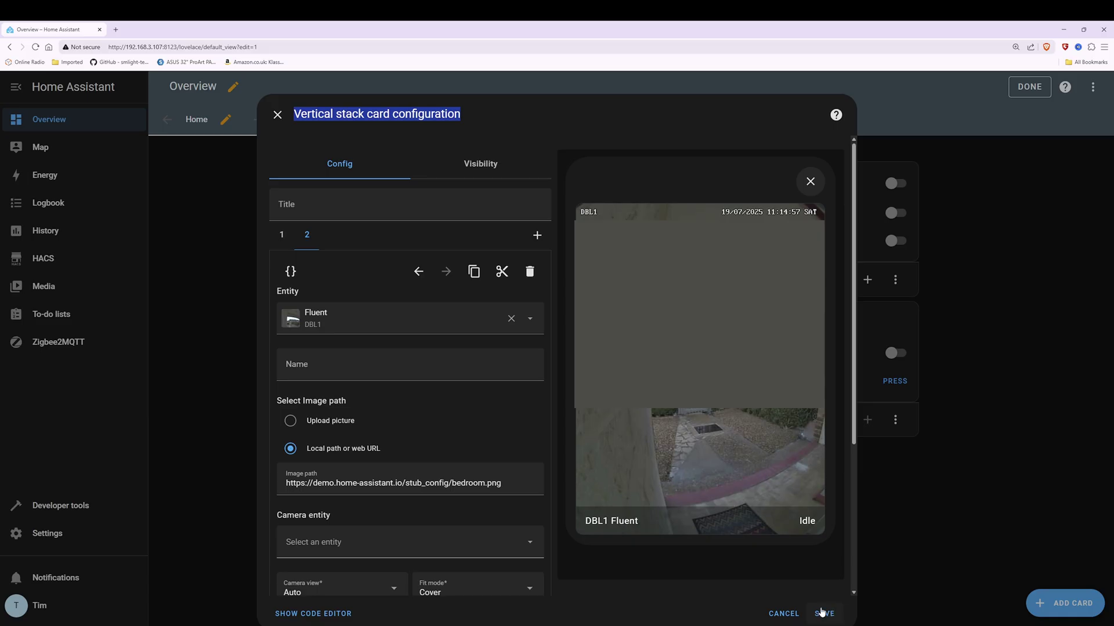
left_click(826, 616)
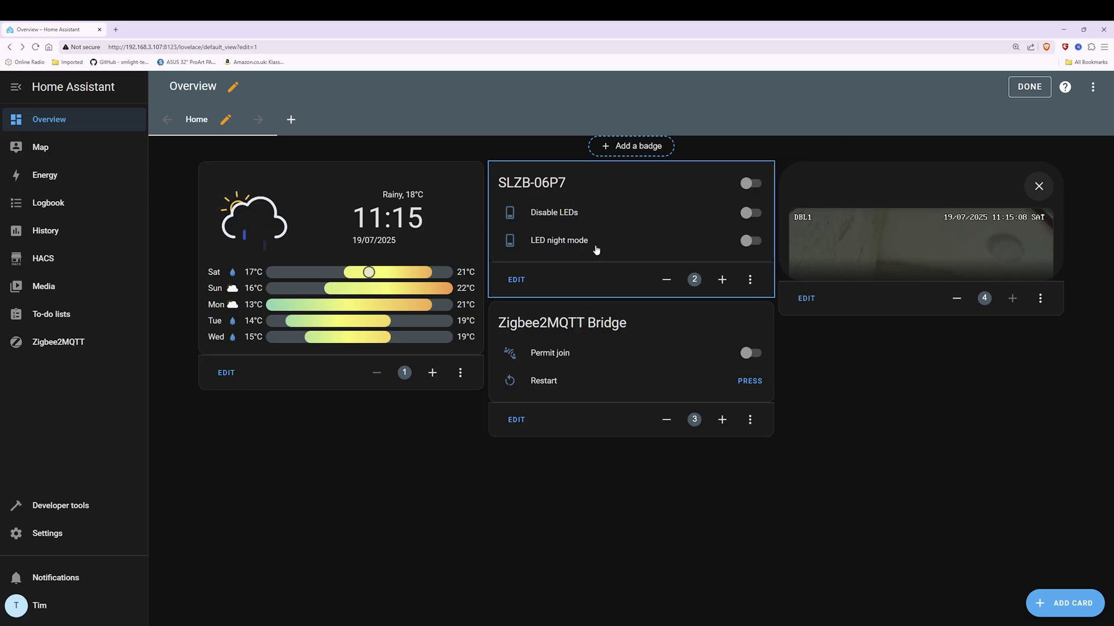
left_click(1030, 88)
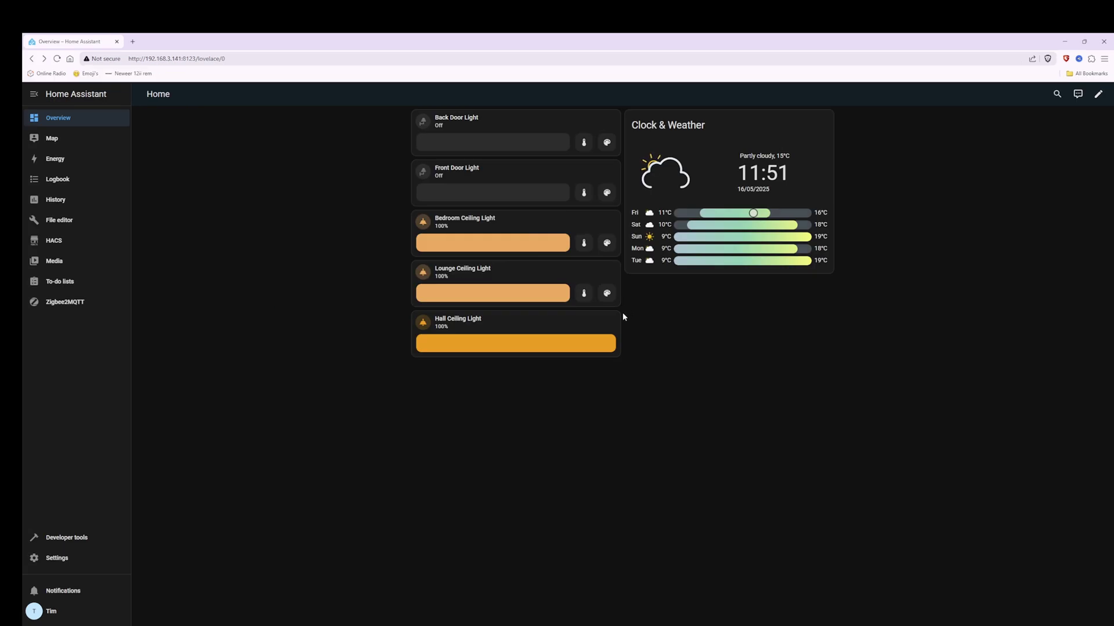
Step: Open the automations list in the settings and create a new automation from scratch
left_click(58, 560)
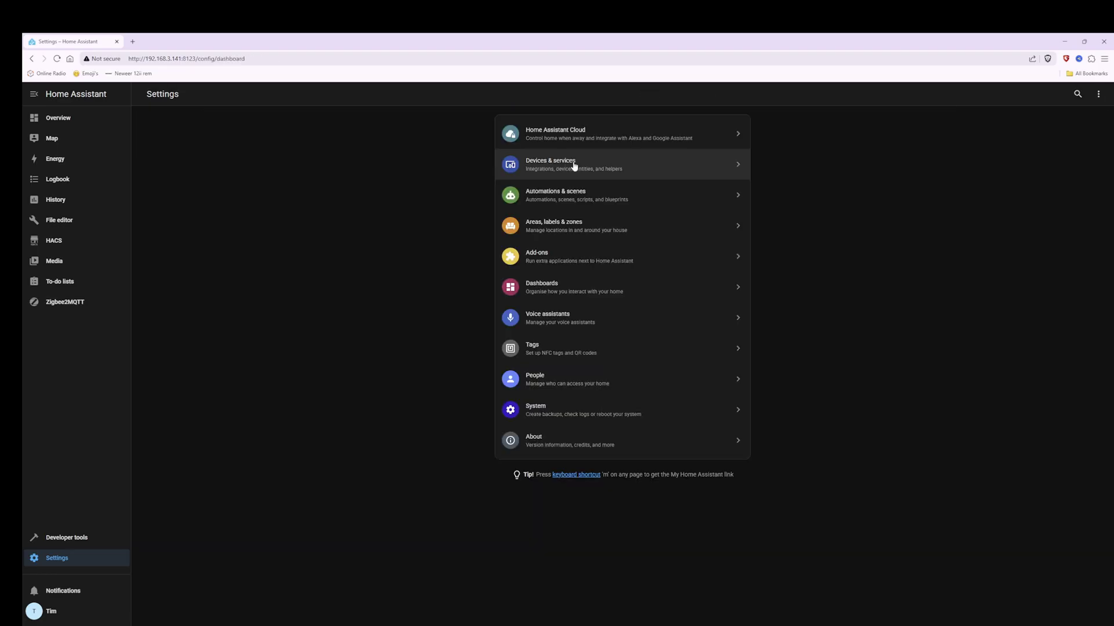
left_click(592, 200)
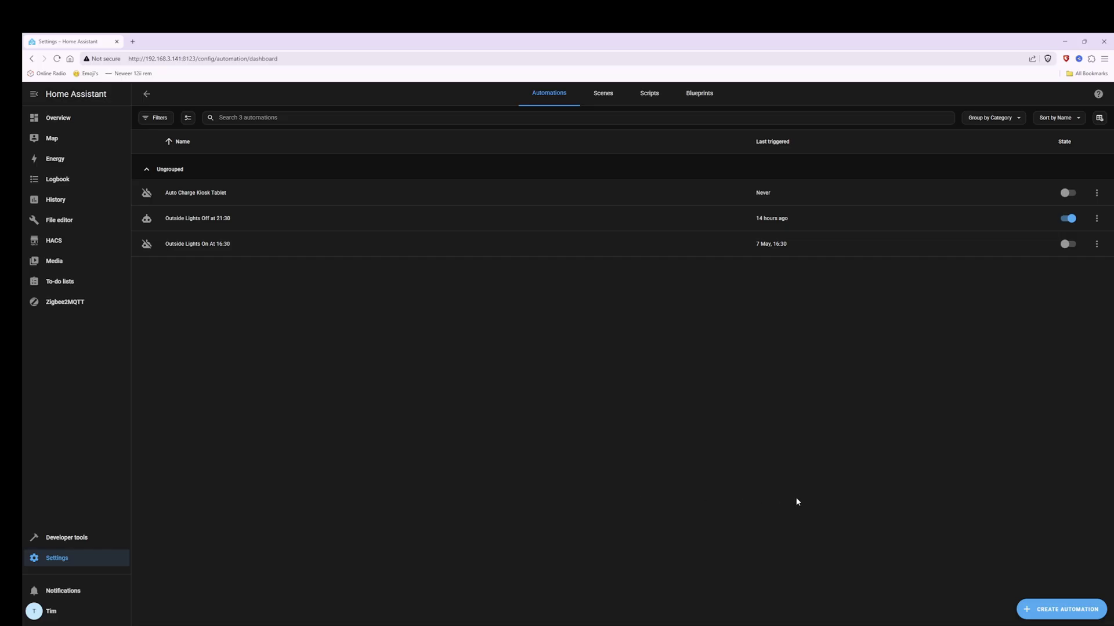
left_click(1071, 613)
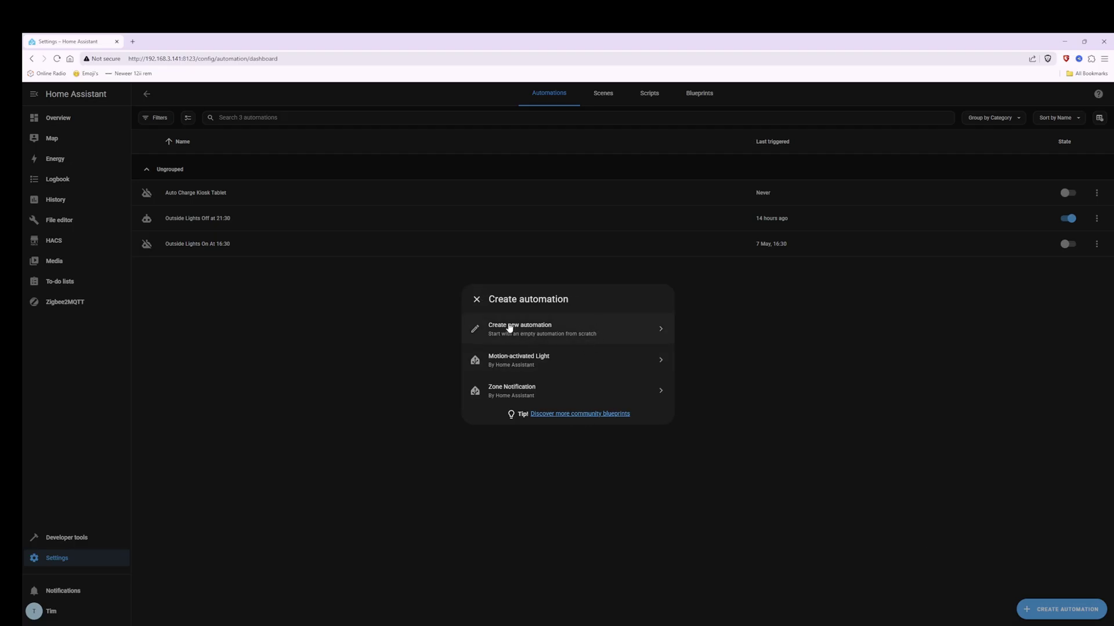
left_click(543, 329)
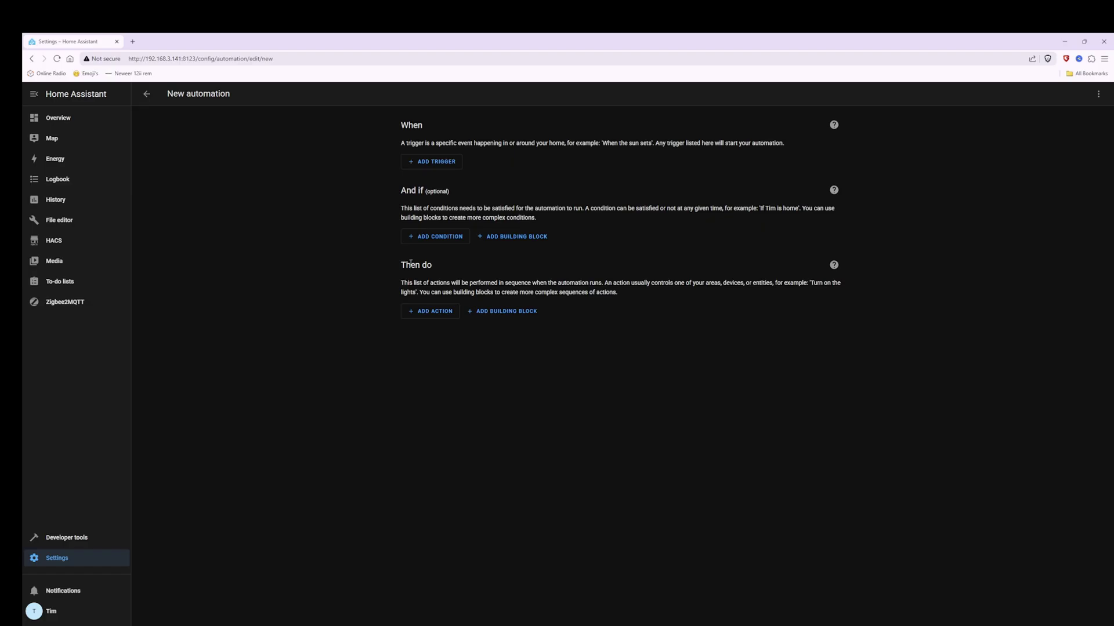
Step: Add an entity State trigger to the new automation for the DBL1 Visitor binary sensor
left_click(440, 162)
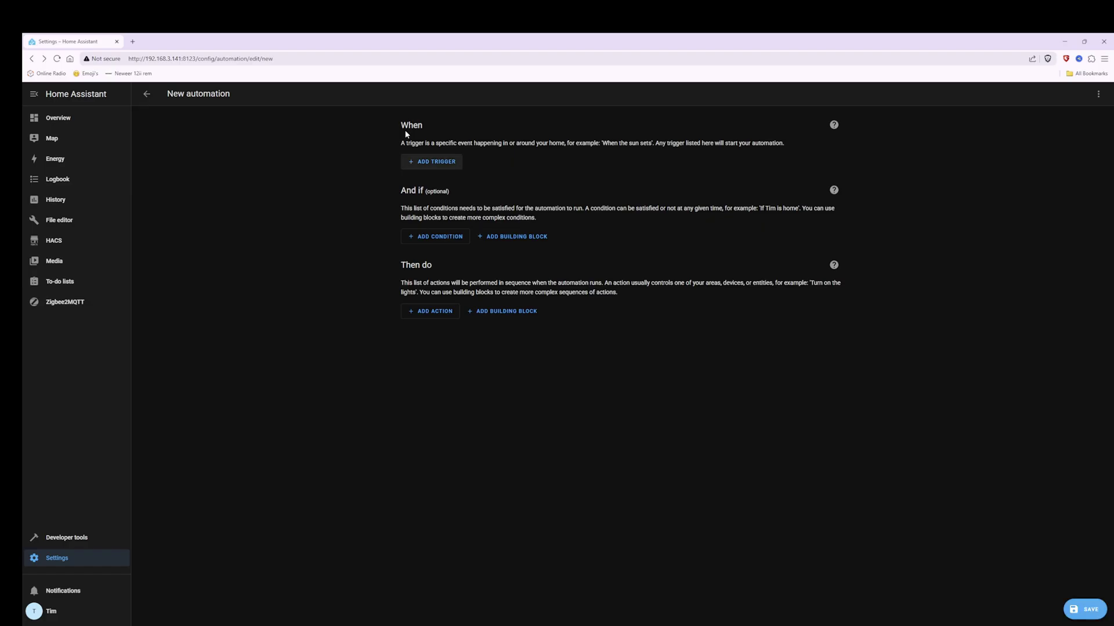
left_click(436, 165)
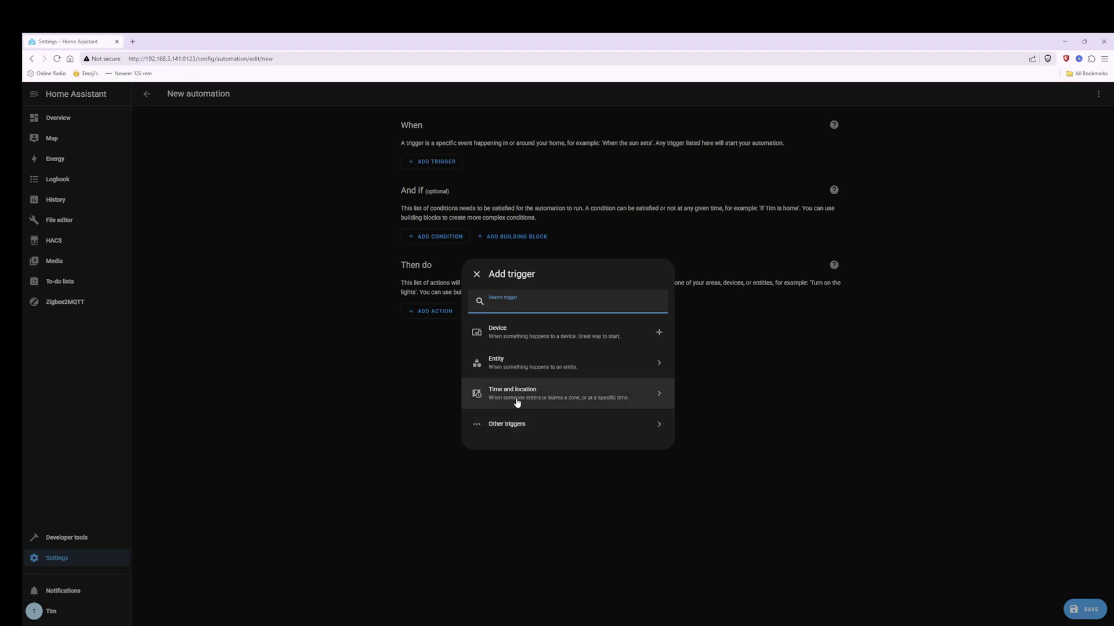
left_click(502, 366)
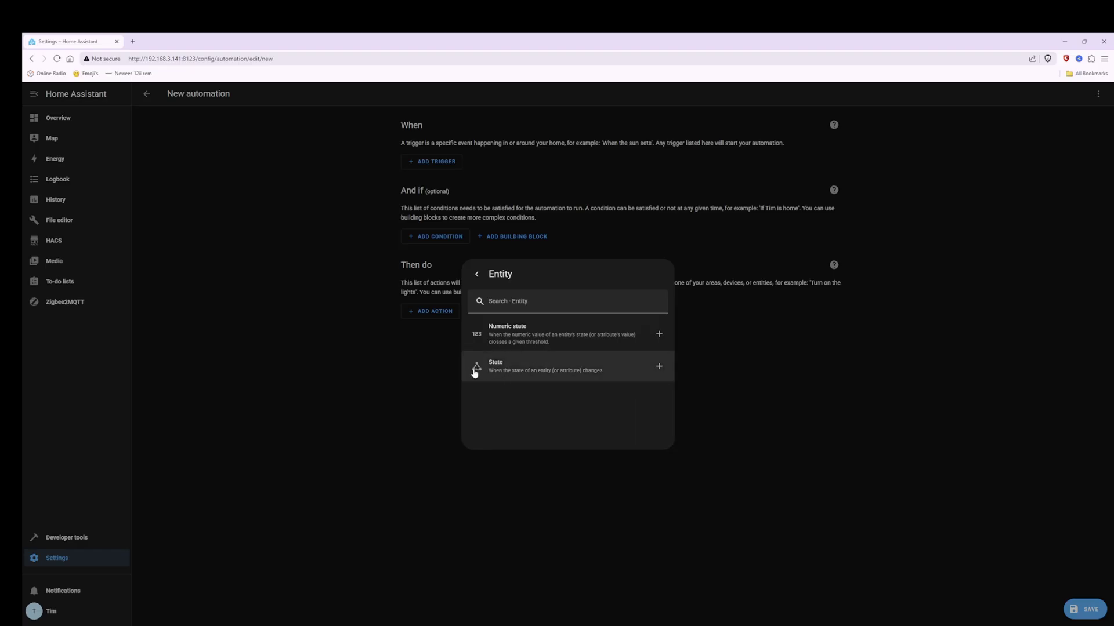
left_click(500, 371)
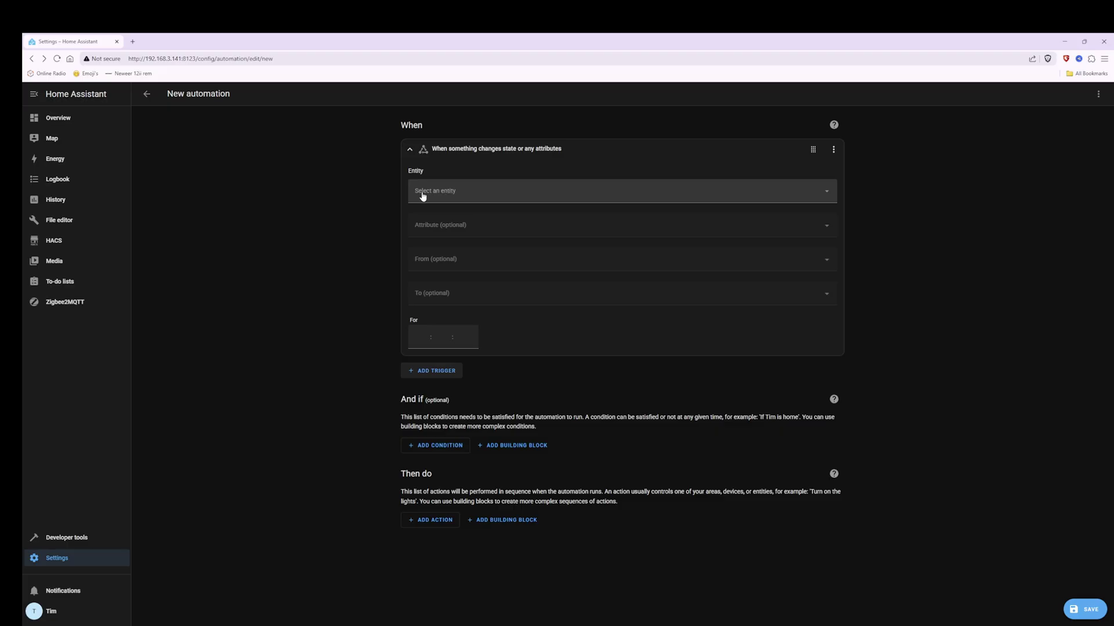
left_click(569, 196)
type("vis")
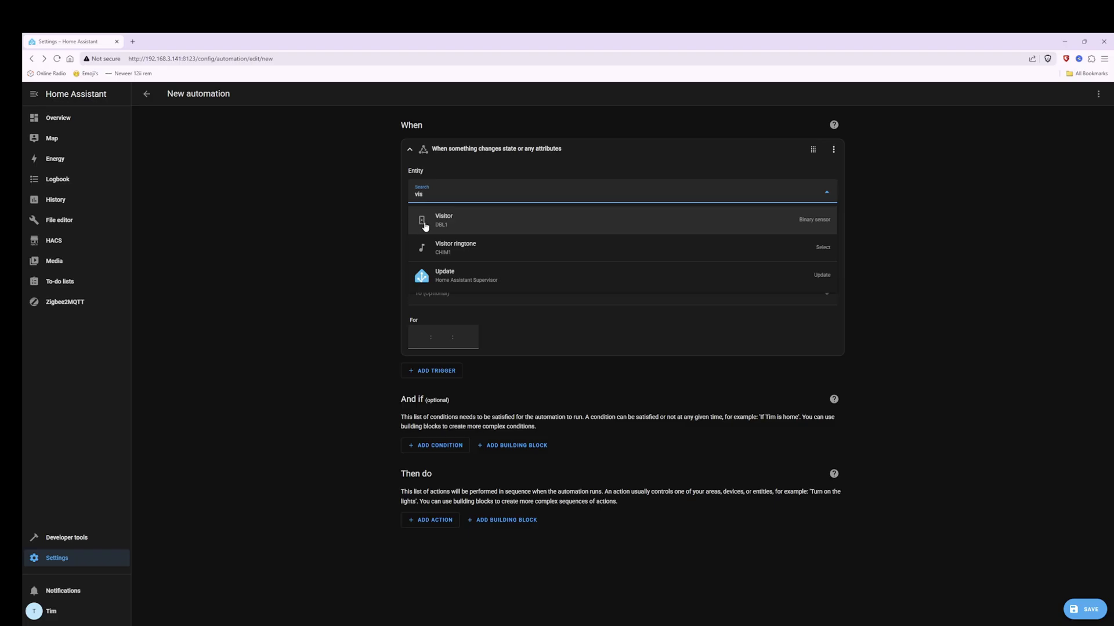
left_click(446, 222)
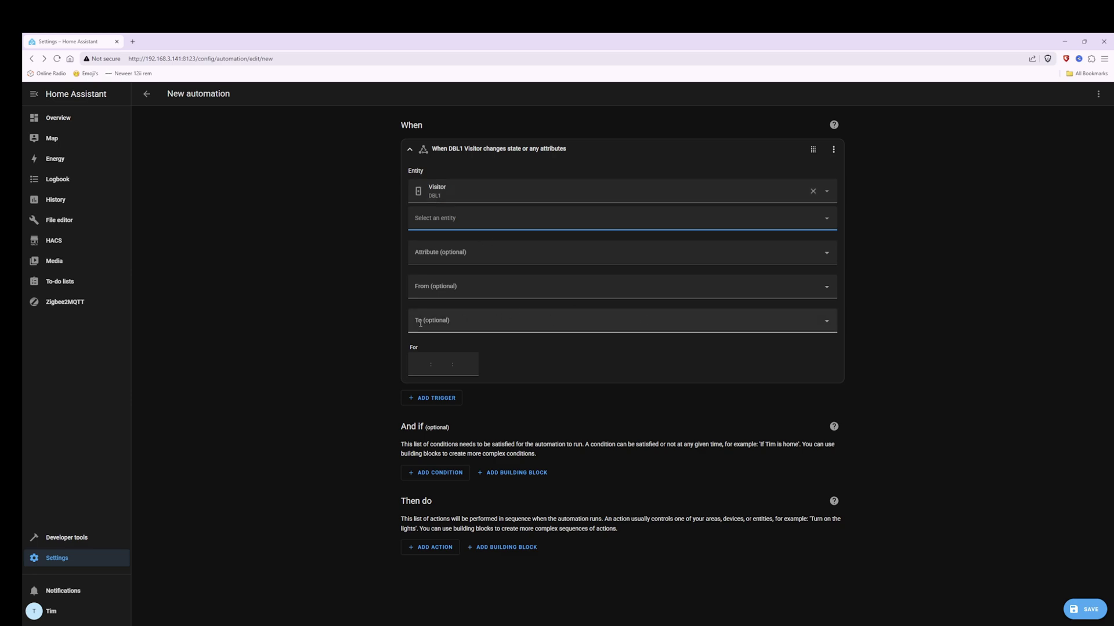
Step: Make the DBL1 Visitor state trigger fire when the sensor changes to On
left_click(827, 327)
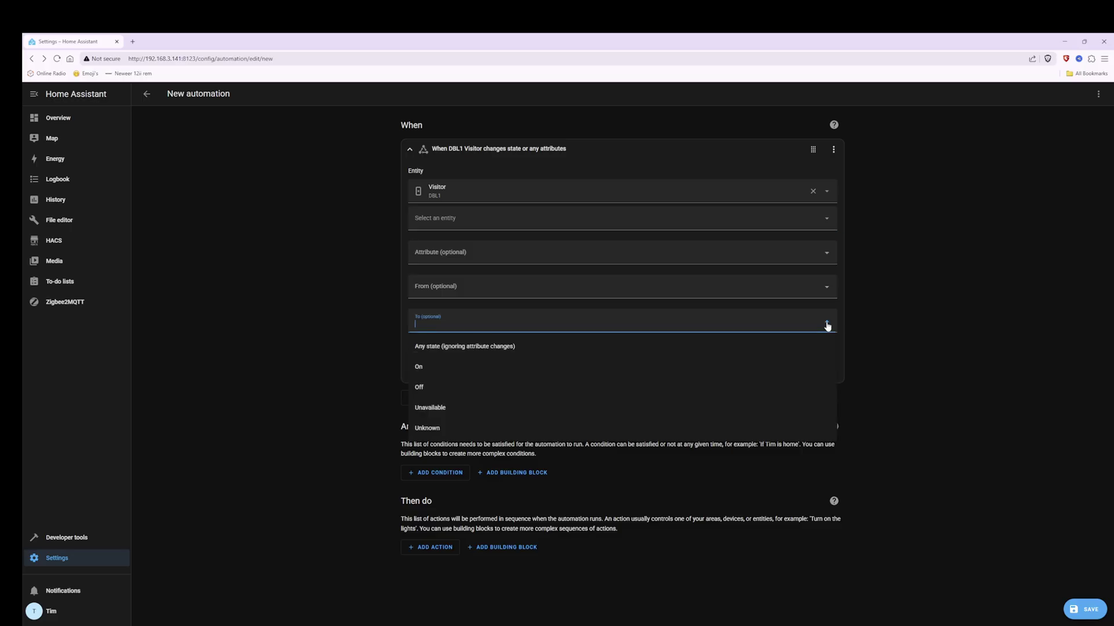
left_click(418, 369)
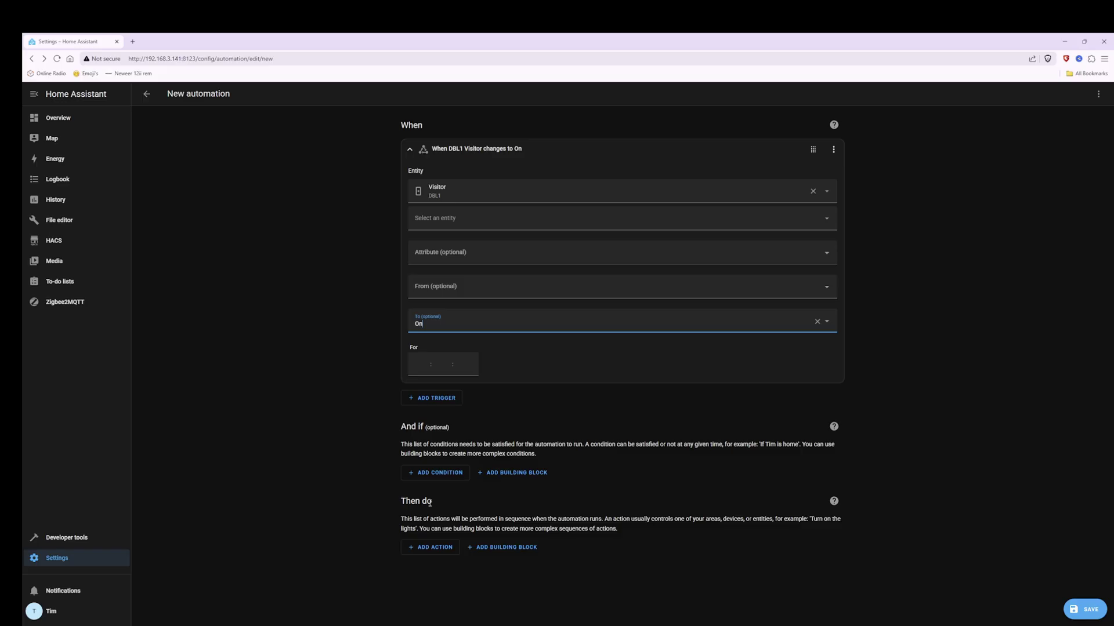
Step: Add a device action to the automation for TAB1 that performs Turn on TAB1 Screen
left_click(434, 551)
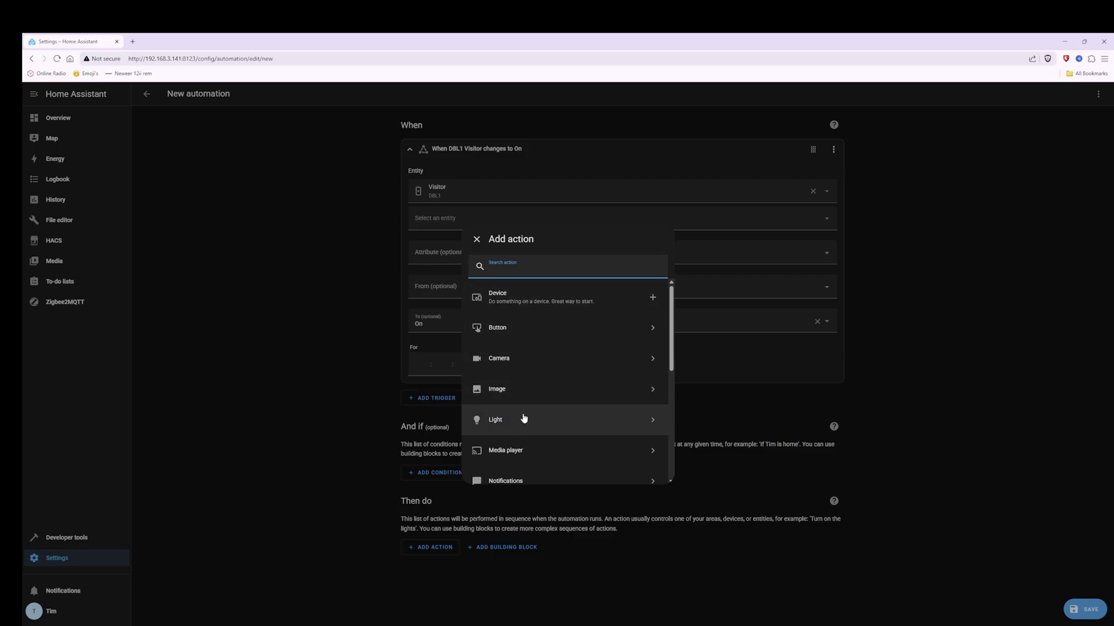
left_click(535, 303)
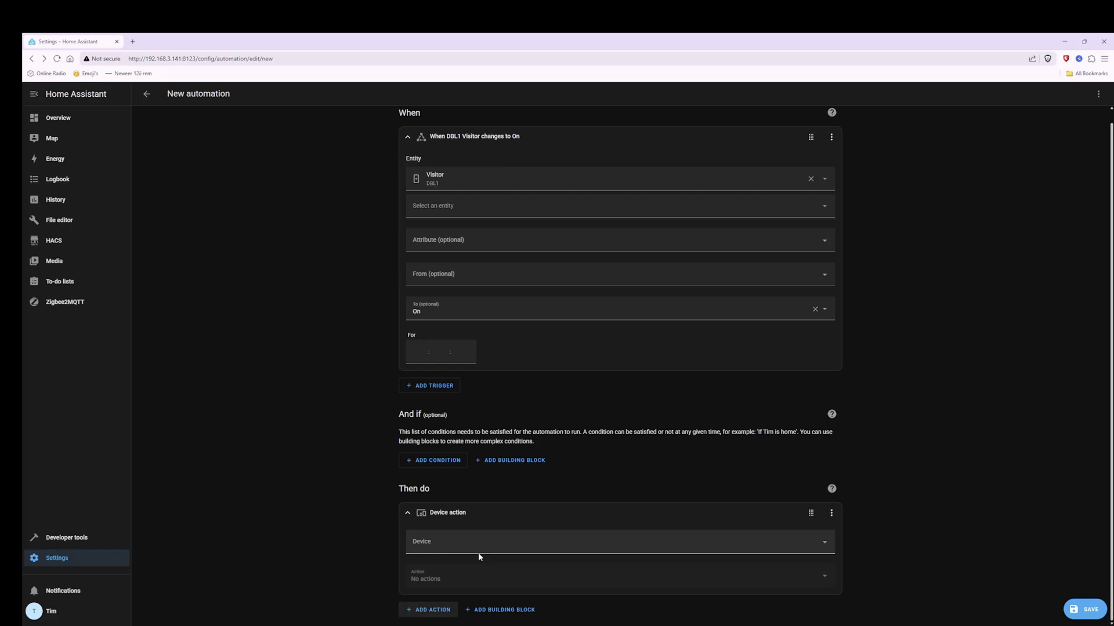
left_click(459, 545)
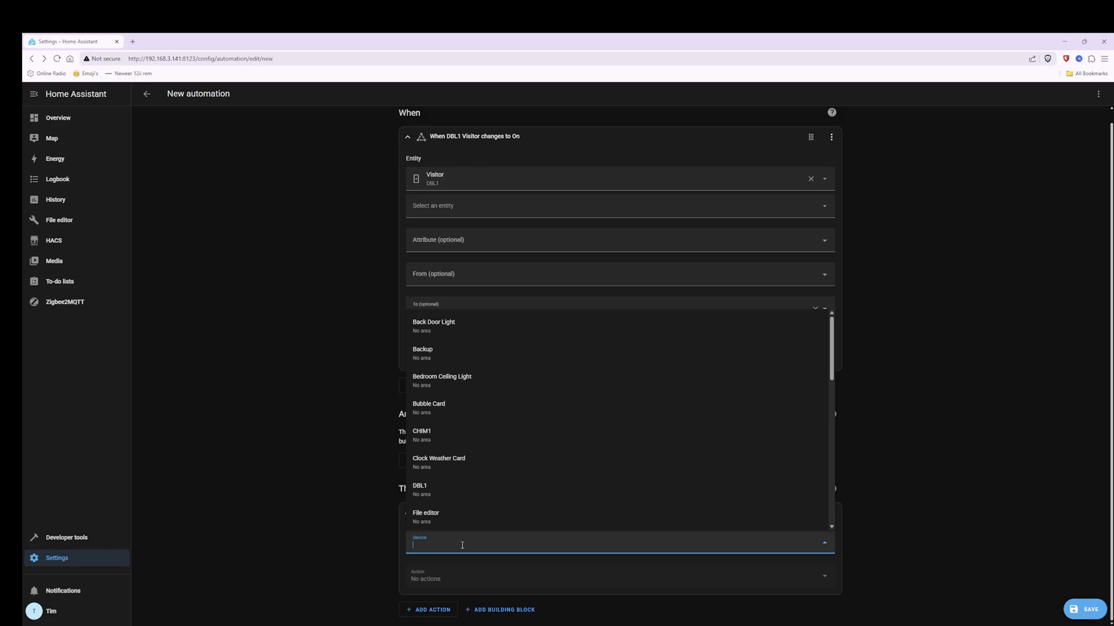
type("tab1")
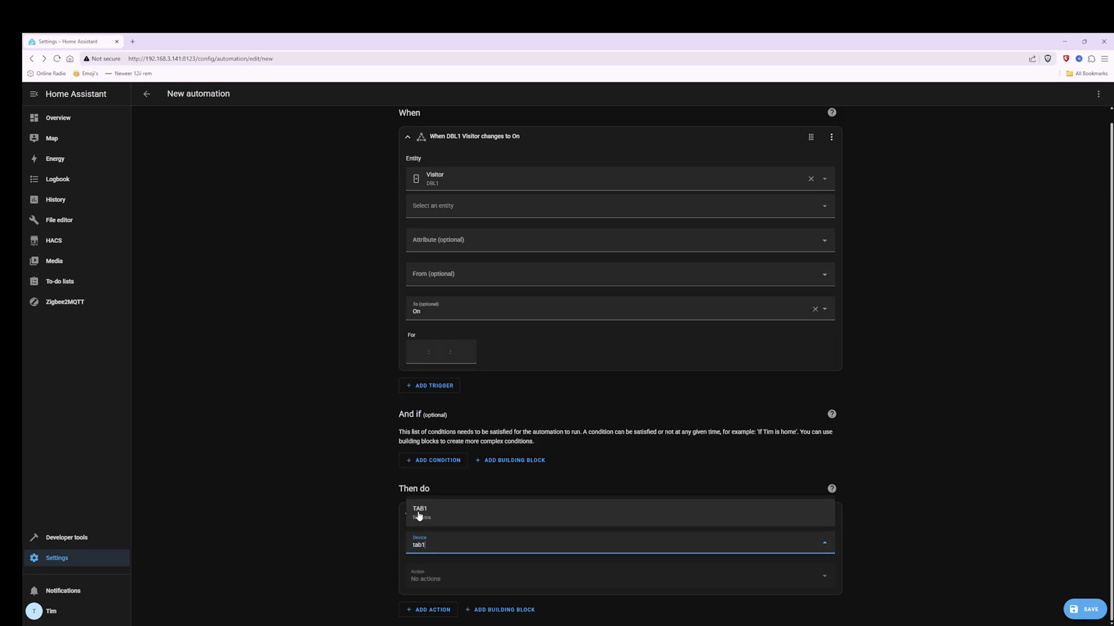
left_click(420, 514)
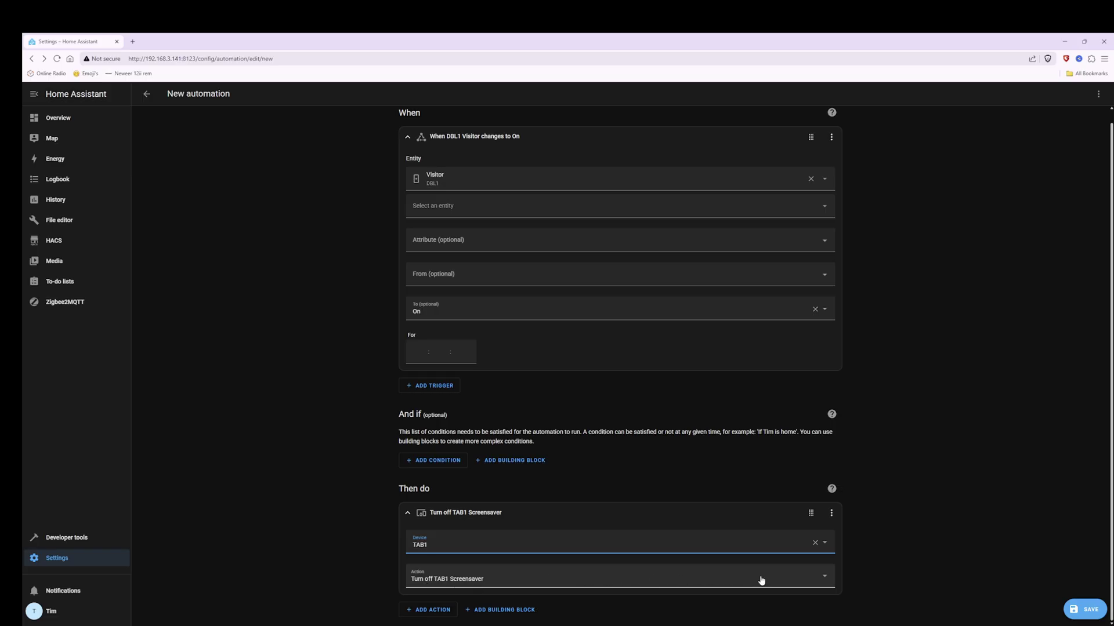
left_click(826, 581)
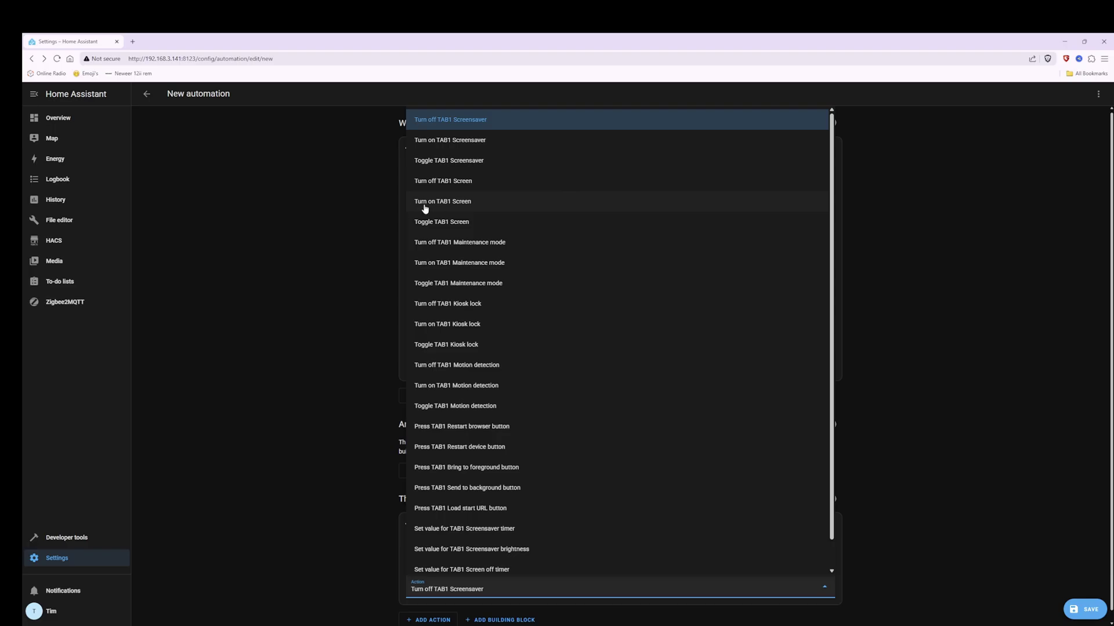
left_click(464, 203)
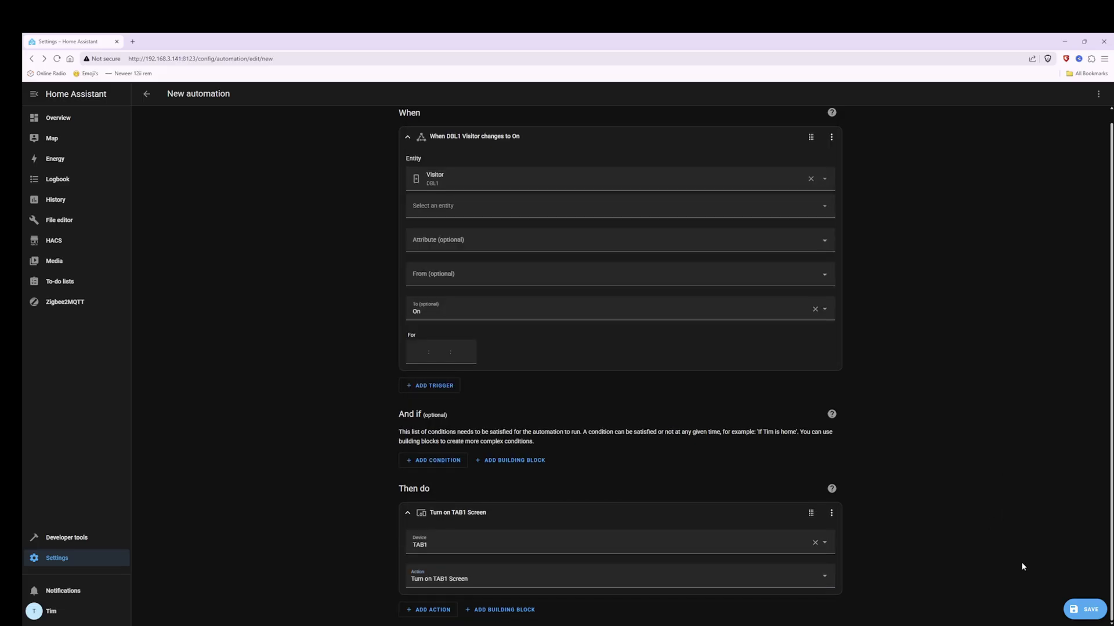
Step: Save the automation under the name "Turn on kiosk screen" and return to the automations list
left_click(1089, 610)
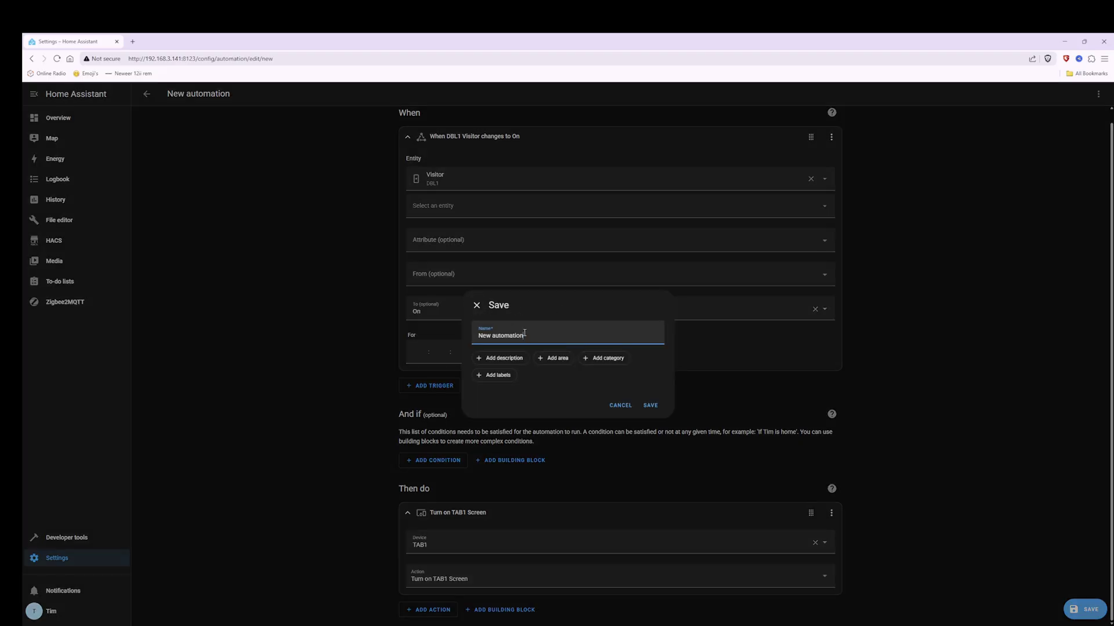
left_click_drag(533, 335, 454, 332)
type("Turn on kiosk screen")
left_click(651, 406)
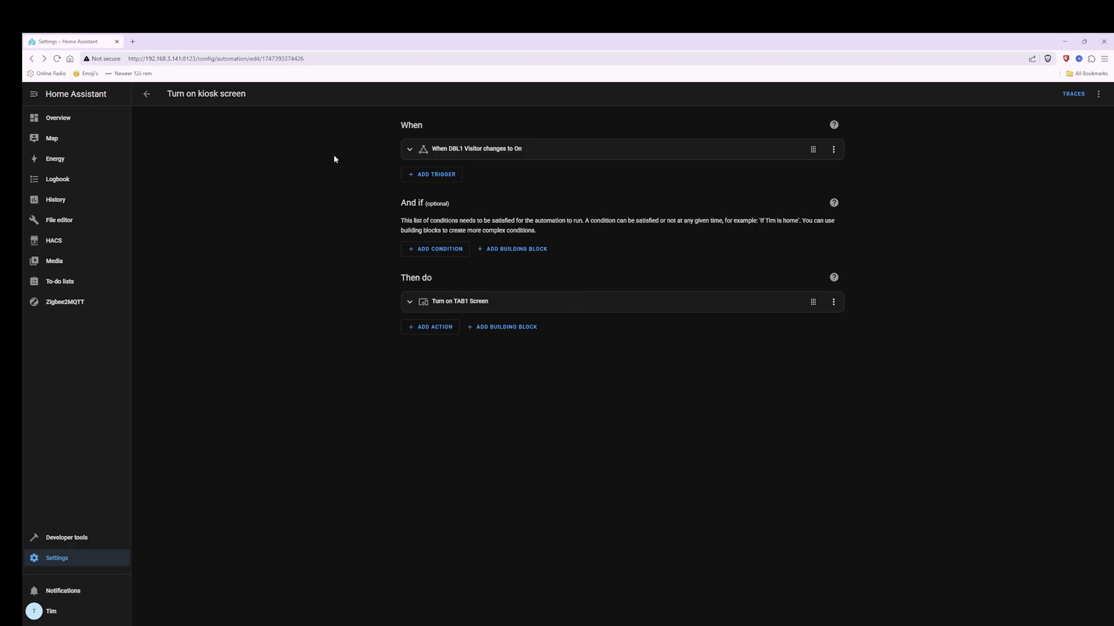
left_click(147, 95)
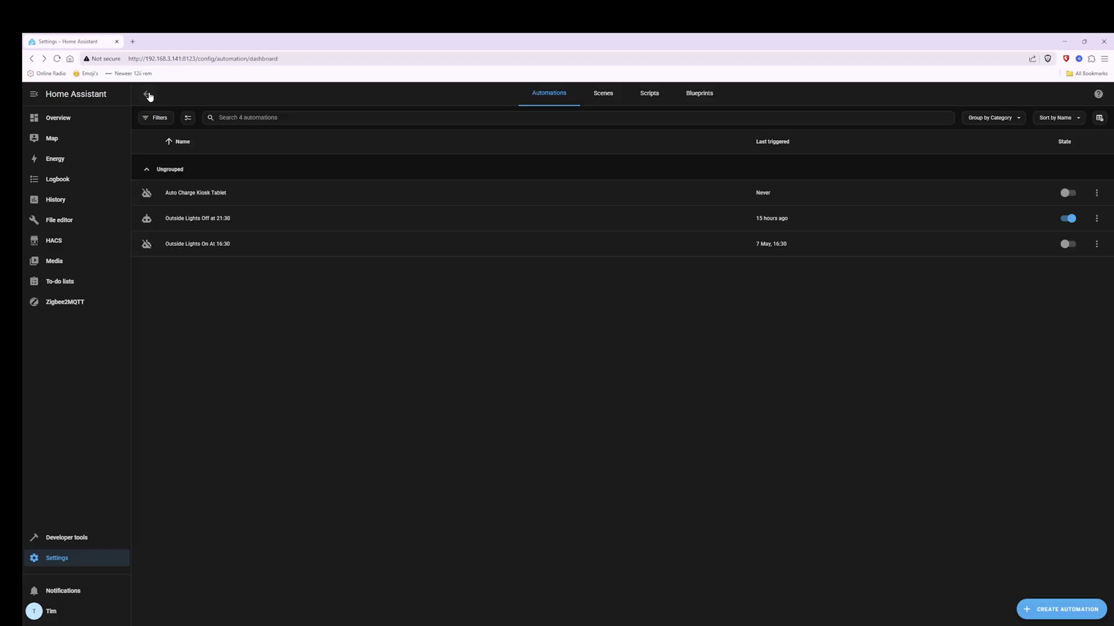